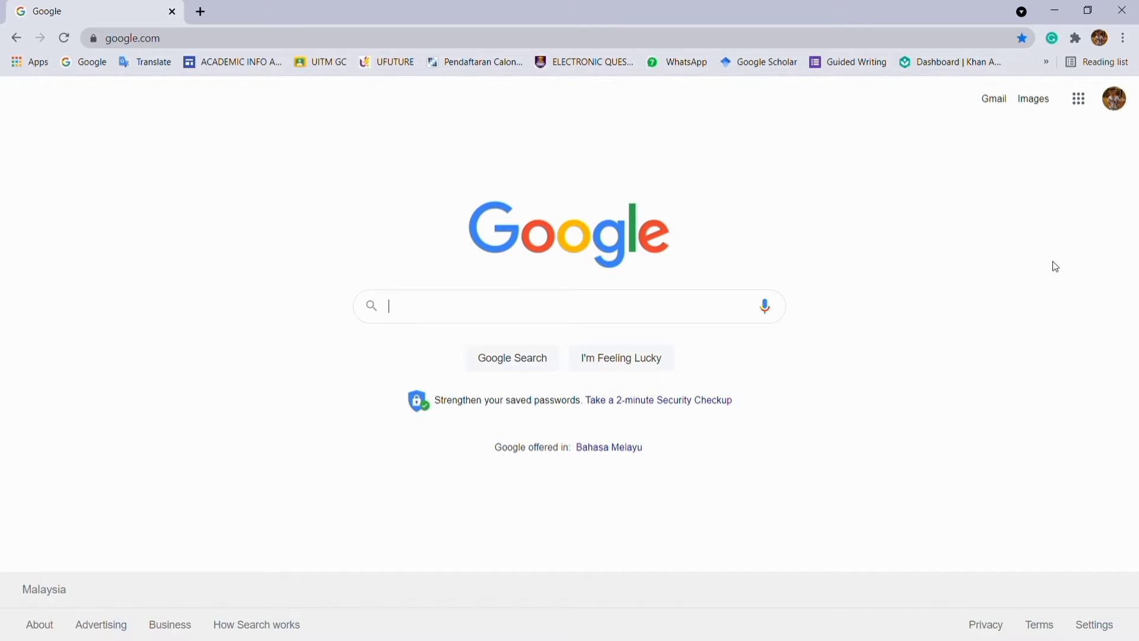
- Go to Google Sheets and open the Pivot Table spreadsheet
{"action": "left_click", "coordinate": [1082, 100]}
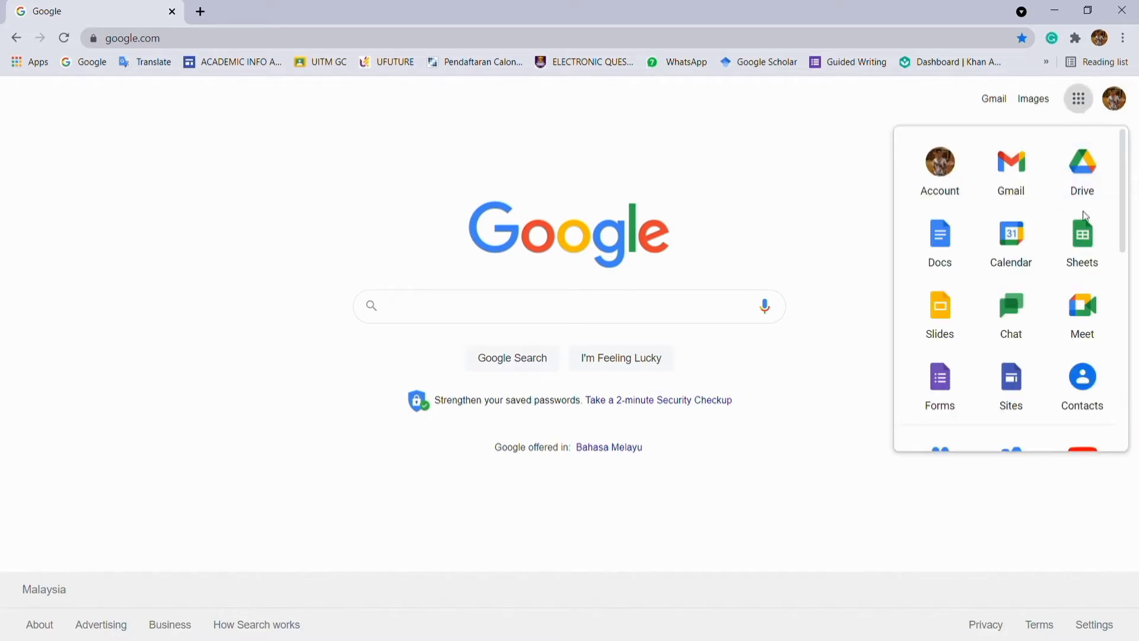
{"action": "left_click", "coordinate": [1087, 231]}
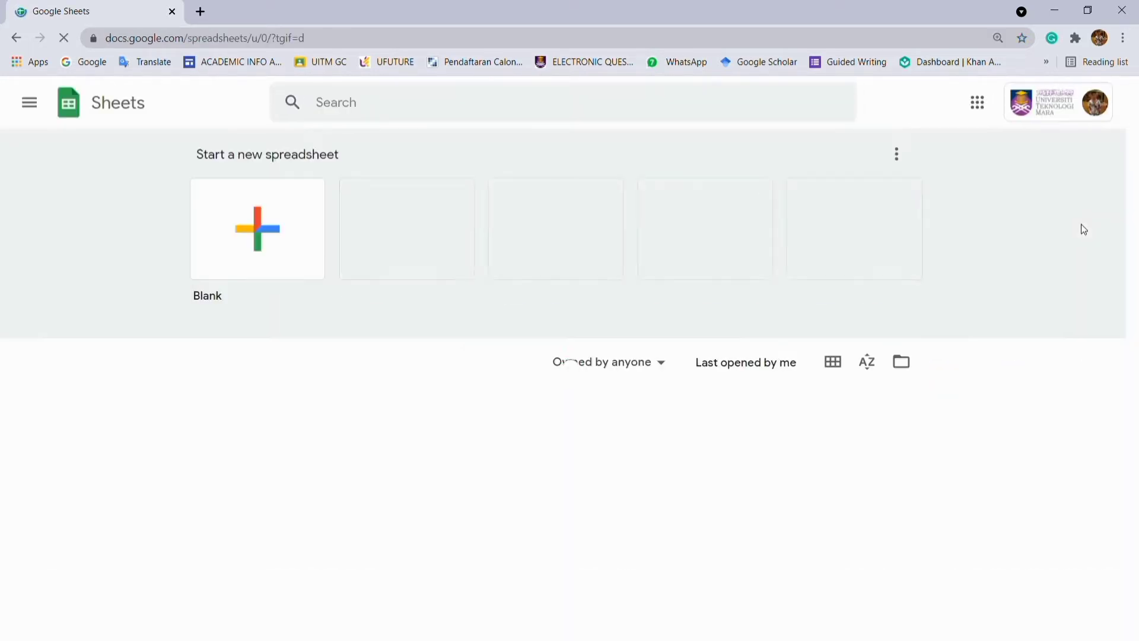
{"action": "left_click", "coordinate": [462, 419]}
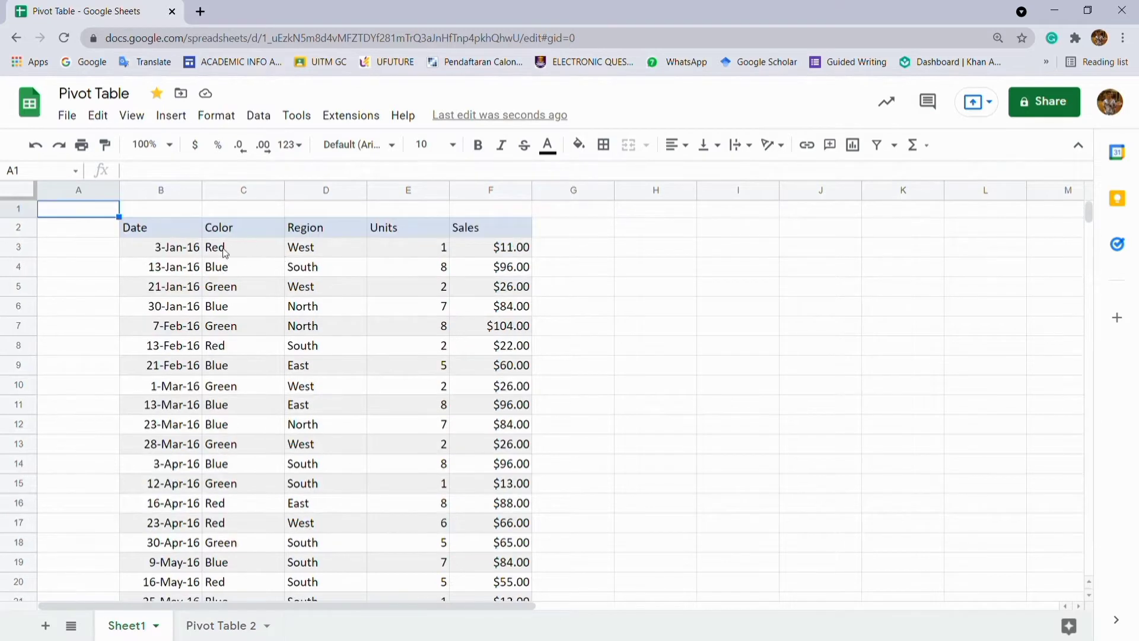
- Look through the Date, Color, Region, Units and Sales records on Sheet1
{"action": "scroll", "coordinate": [395, 363], "scroll_direction": "down", "scroll_amount": 4}
{"action": "scroll", "coordinate": [394, 363], "scroll_direction": "down", "scroll_amount": 9}
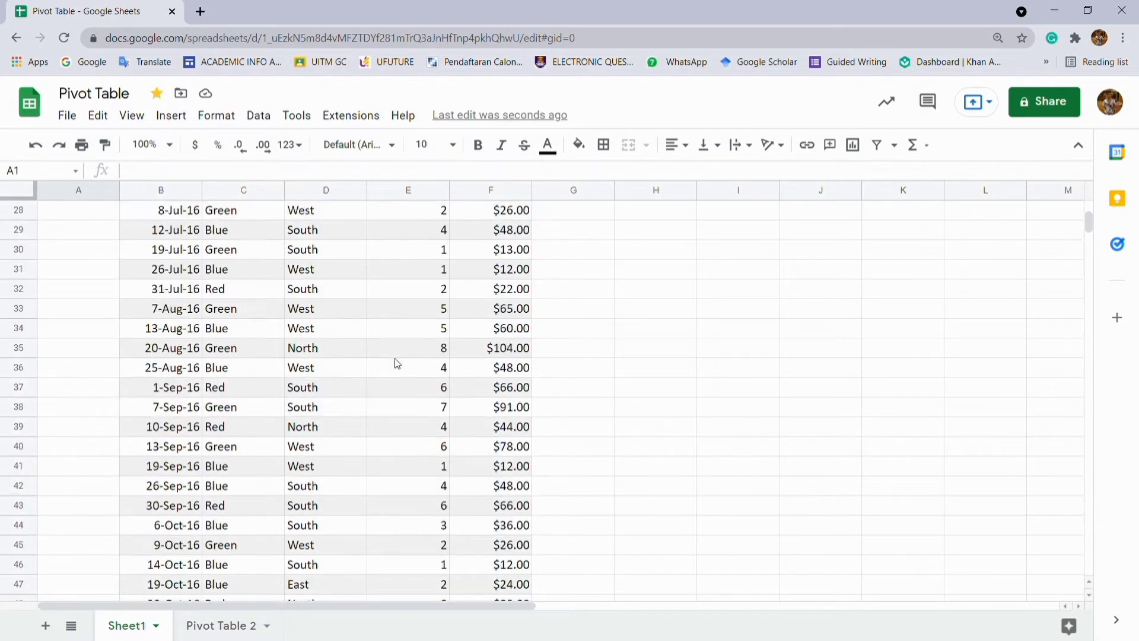
{"action": "scroll", "coordinate": [460, 379], "scroll_direction": "up", "scroll_amount": 13}
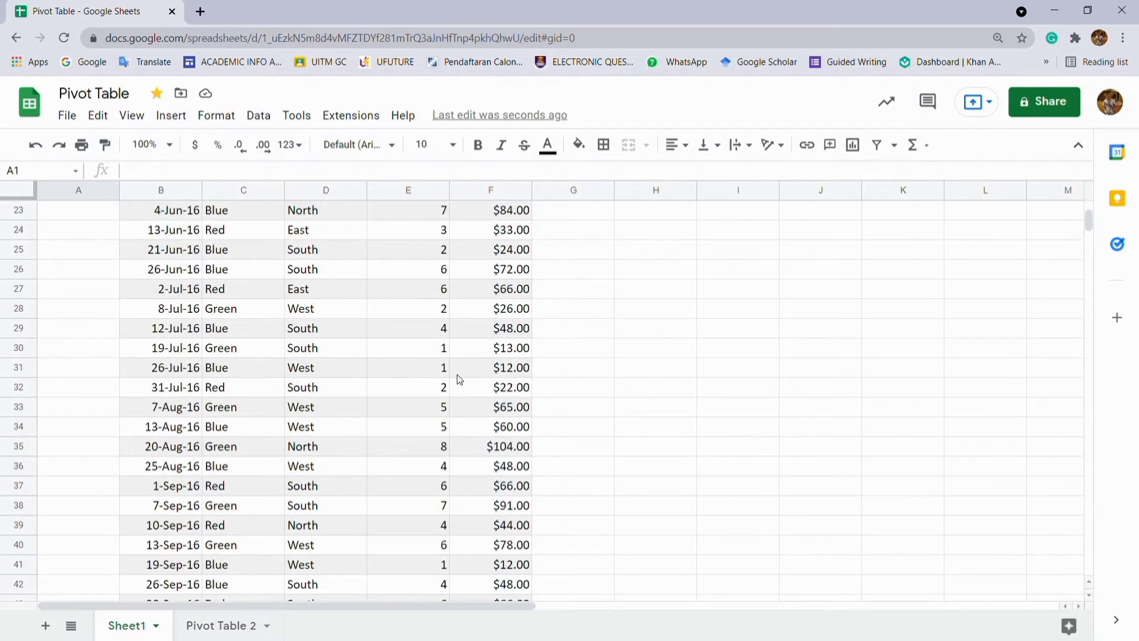
{"action": "scroll", "coordinate": [460, 379], "scroll_direction": "down", "scroll_amount": 20}
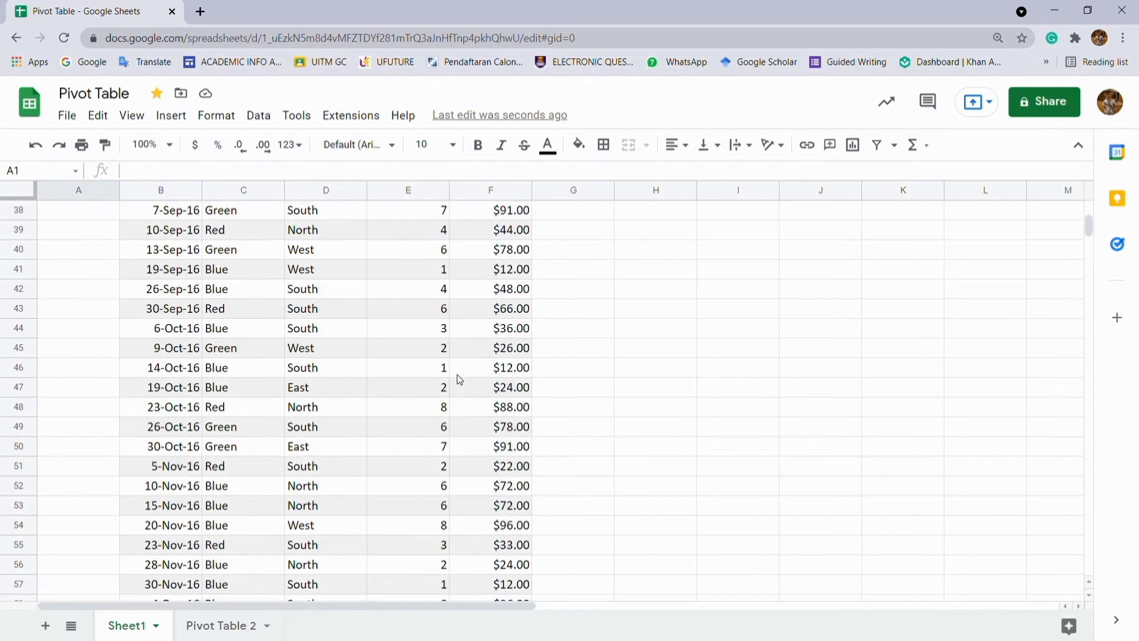
{"action": "scroll", "coordinate": [460, 380], "scroll_direction": "up", "scroll_amount": 7}
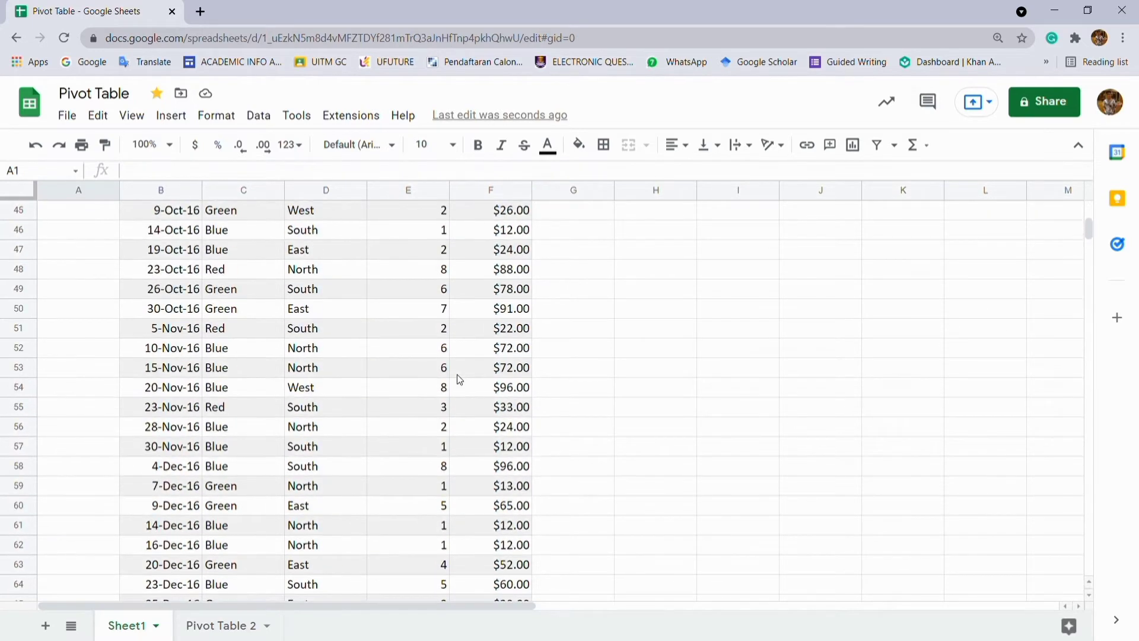
{"action": "scroll", "coordinate": [460, 380], "scroll_direction": "up", "scroll_amount": 5}
{"action": "scroll", "coordinate": [460, 379], "scroll_direction": "up", "scroll_amount": 10}
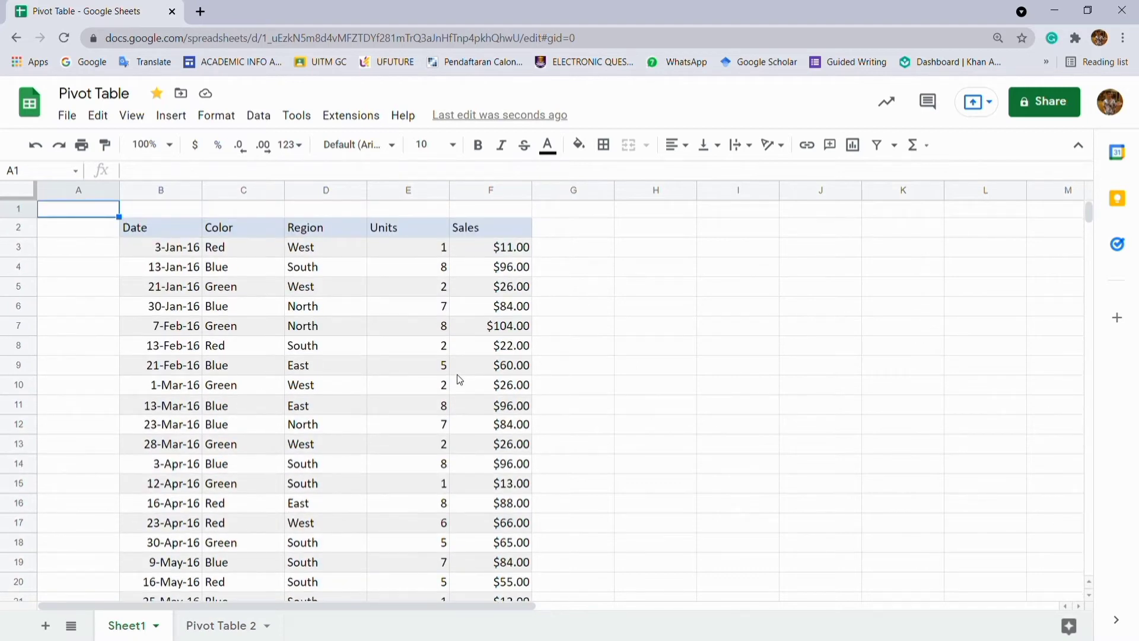
- Examine the existing Pivot Table 2 sheet, including its rows, columns, values and the Sales filter's value list
{"action": "left_click", "coordinate": [237, 623]}
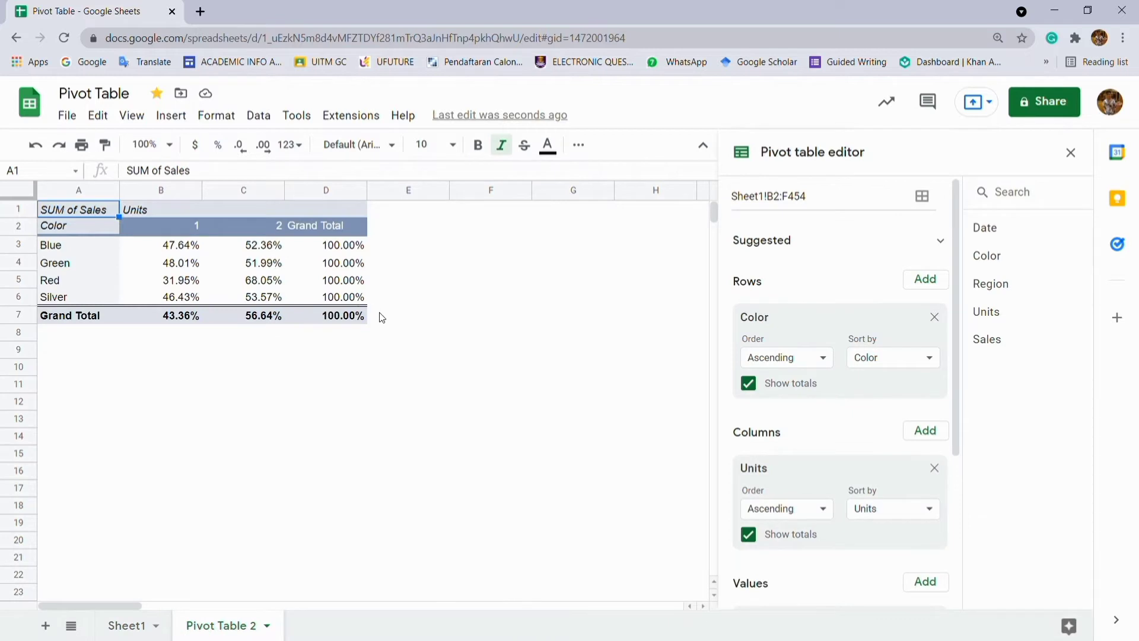
{"action": "scroll", "coordinate": [839, 380], "scroll_direction": "down", "scroll_amount": 4}
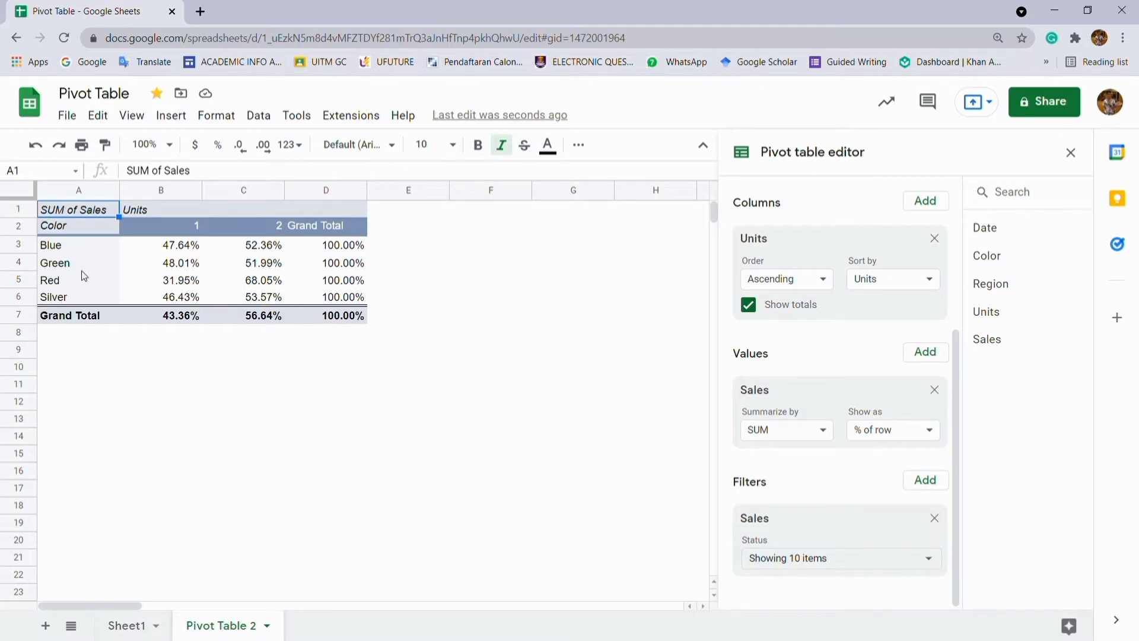
{"action": "left_click", "coordinate": [151, 211]}
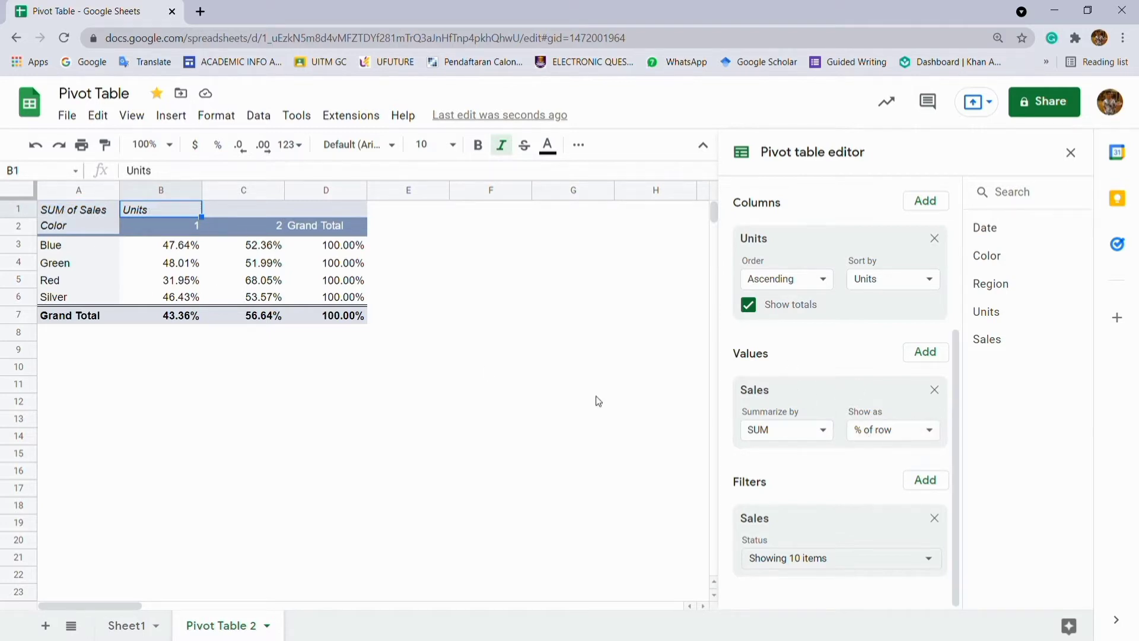
{"action": "left_click", "coordinate": [147, 632]}
{"action": "left_click", "coordinate": [238, 624]}
{"action": "left_click", "coordinate": [867, 557]}
{"action": "scroll", "coordinate": [874, 555], "scroll_direction": "down", "scroll_amount": 4}
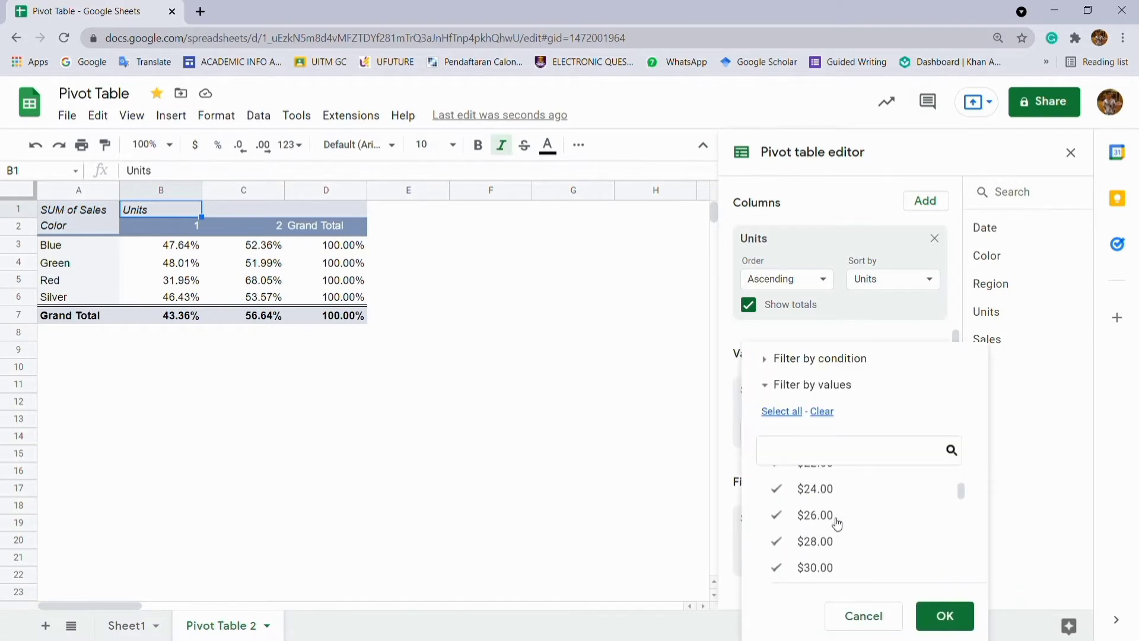
{"action": "left_click", "coordinate": [729, 509]}
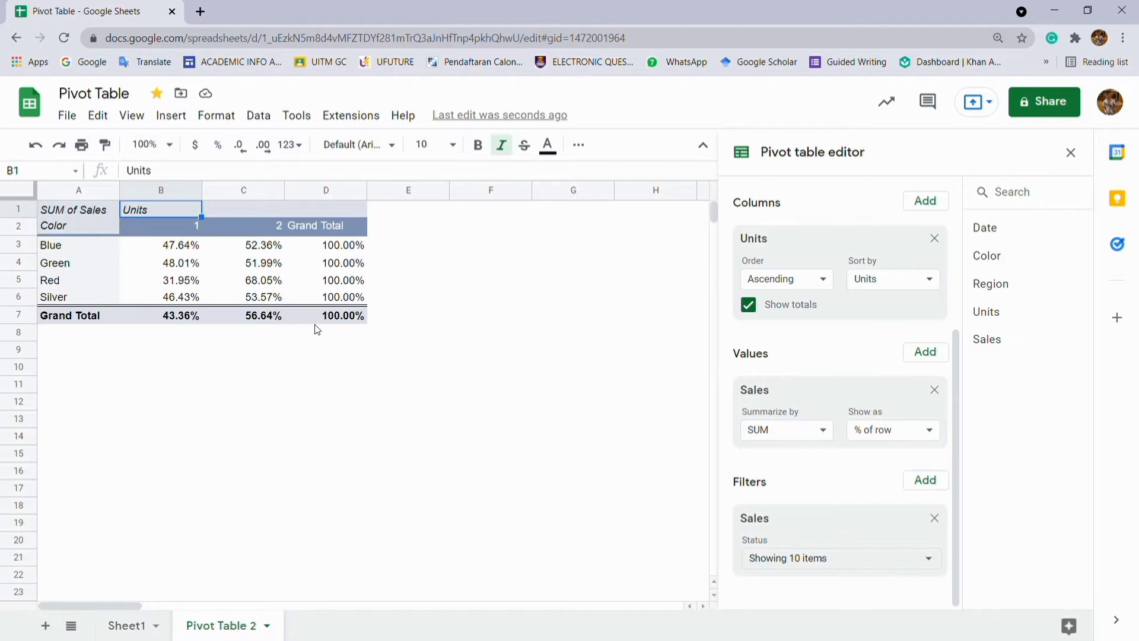
- Delete the Pivot Table 2 sheet
{"action": "left_click", "coordinate": [1074, 152]}
{"action": "left_click", "coordinate": [267, 626]}
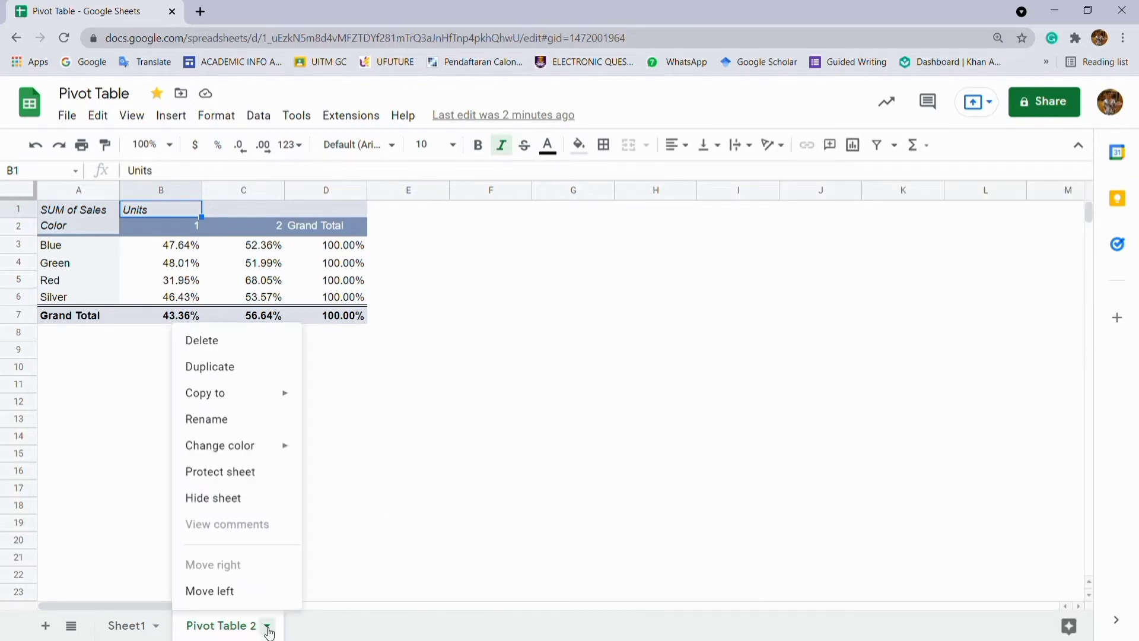
{"action": "left_click", "coordinate": [266, 339]}
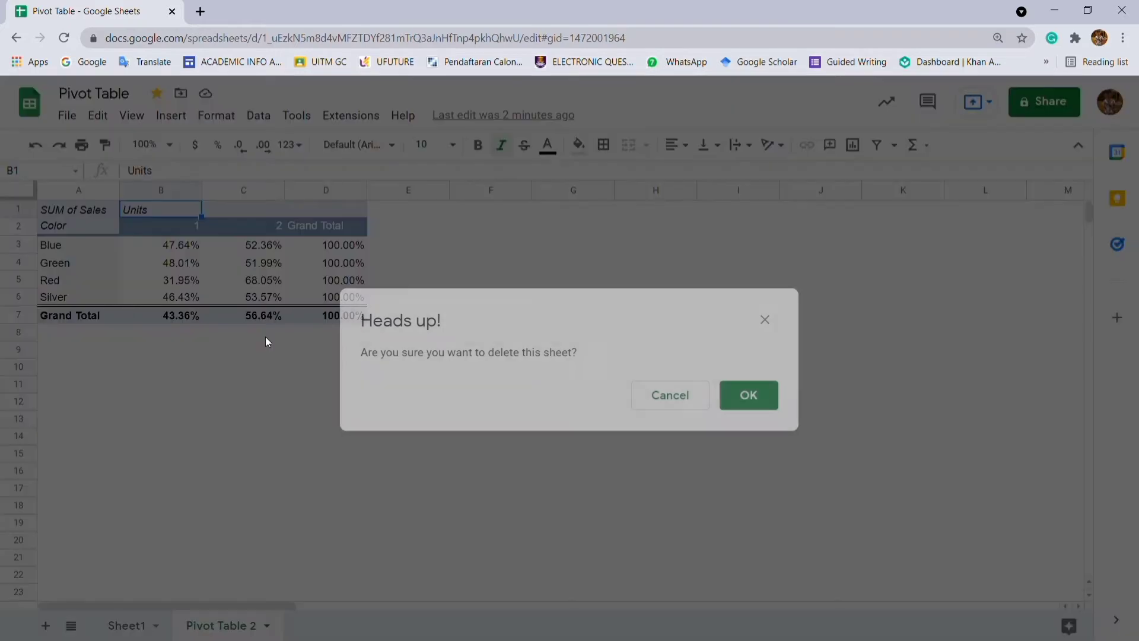
{"action": "left_click", "coordinate": [736, 396]}
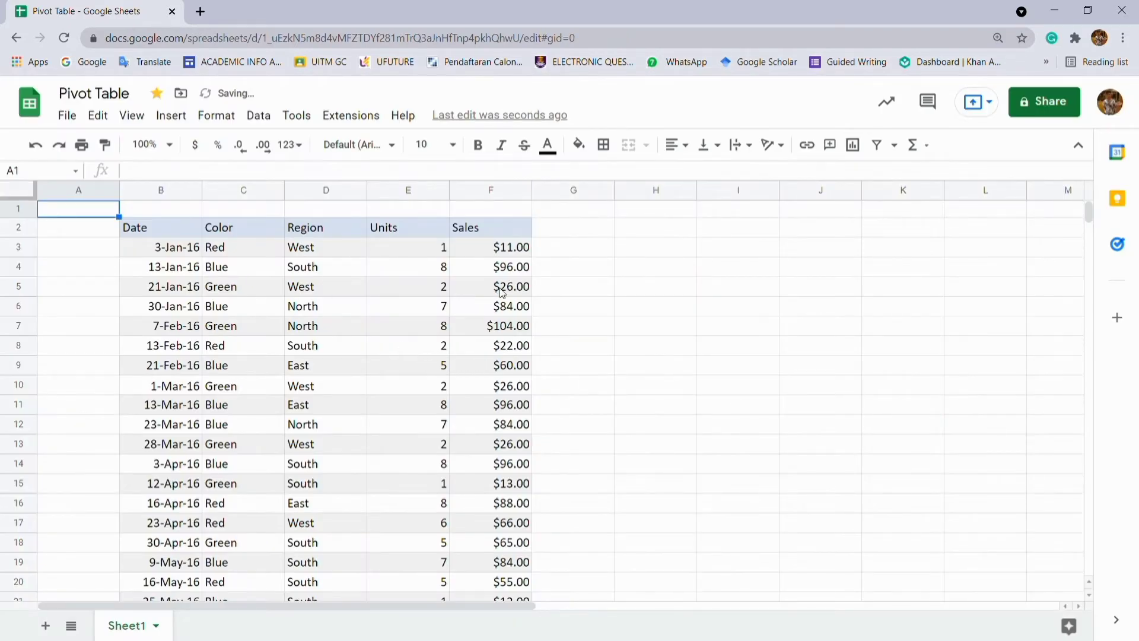
- Start inserting a pivot table from Sheet1 and move the creation dialog clear of the data
{"action": "left_click", "coordinate": [171, 116]}
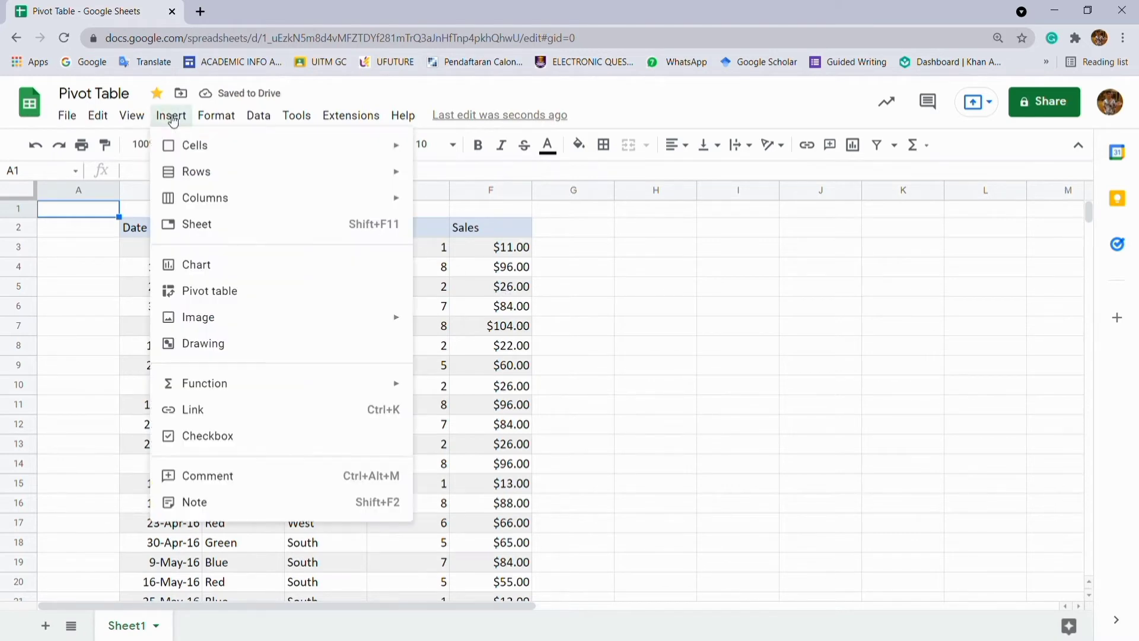
{"action": "left_click", "coordinate": [241, 292]}
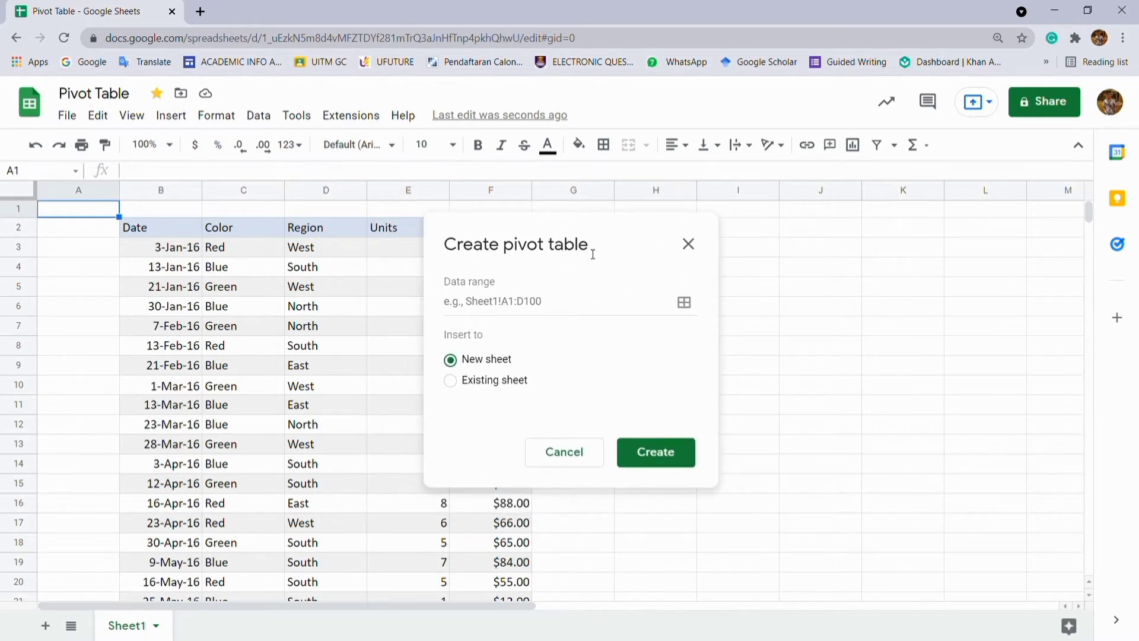
{"action": "left_click_drag", "start_coordinate": [600, 249], "coordinate": [737, 240]}
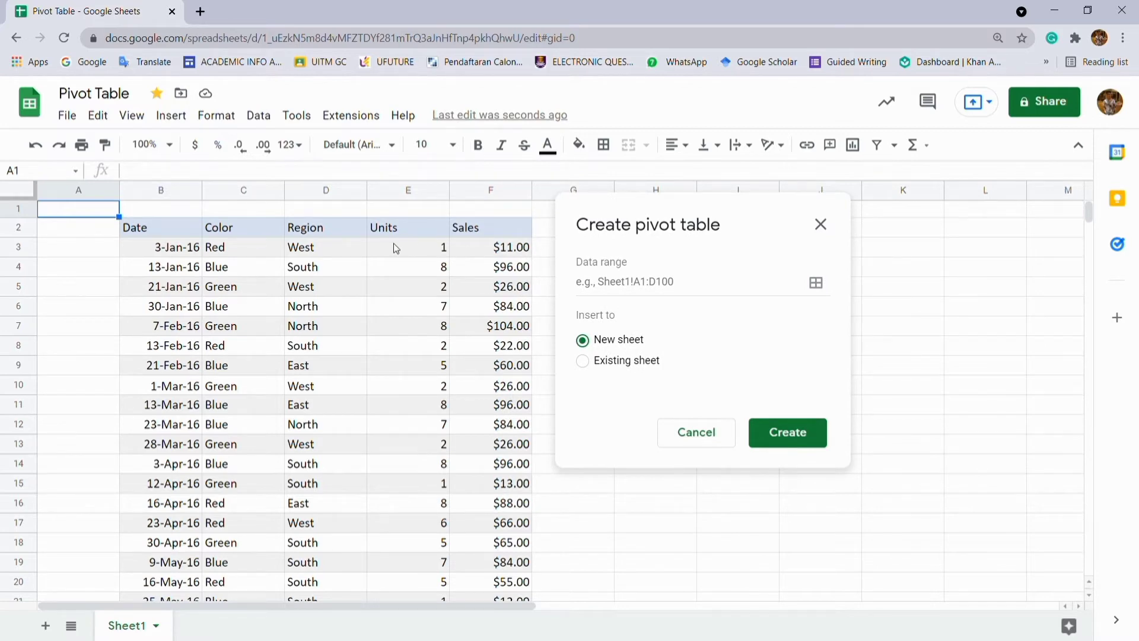
{"action": "left_click_drag", "start_coordinate": [127, 234], "coordinate": [581, 555]}
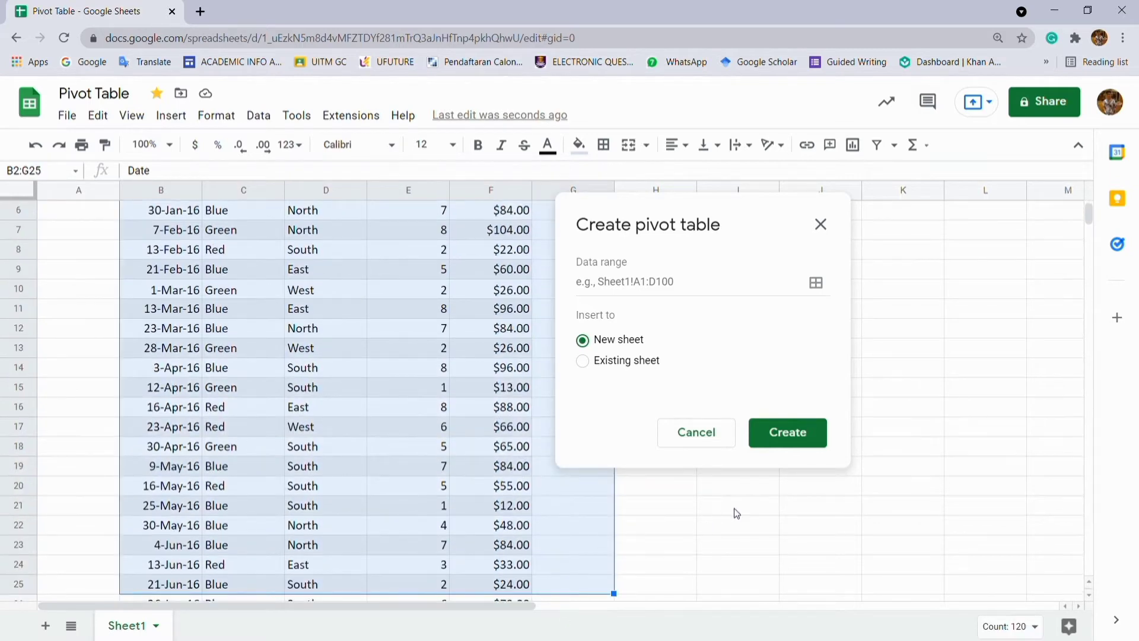
{"action": "left_click", "coordinate": [734, 508]}
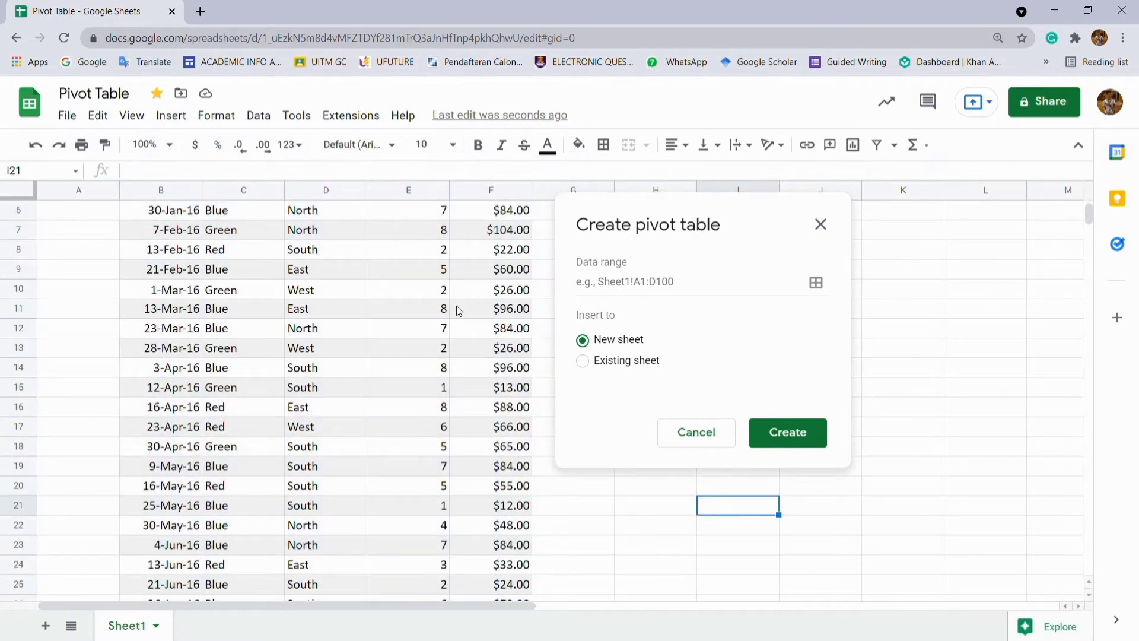
{"action": "scroll", "coordinate": [457, 305], "scroll_direction": "up", "scroll_amount": 2}
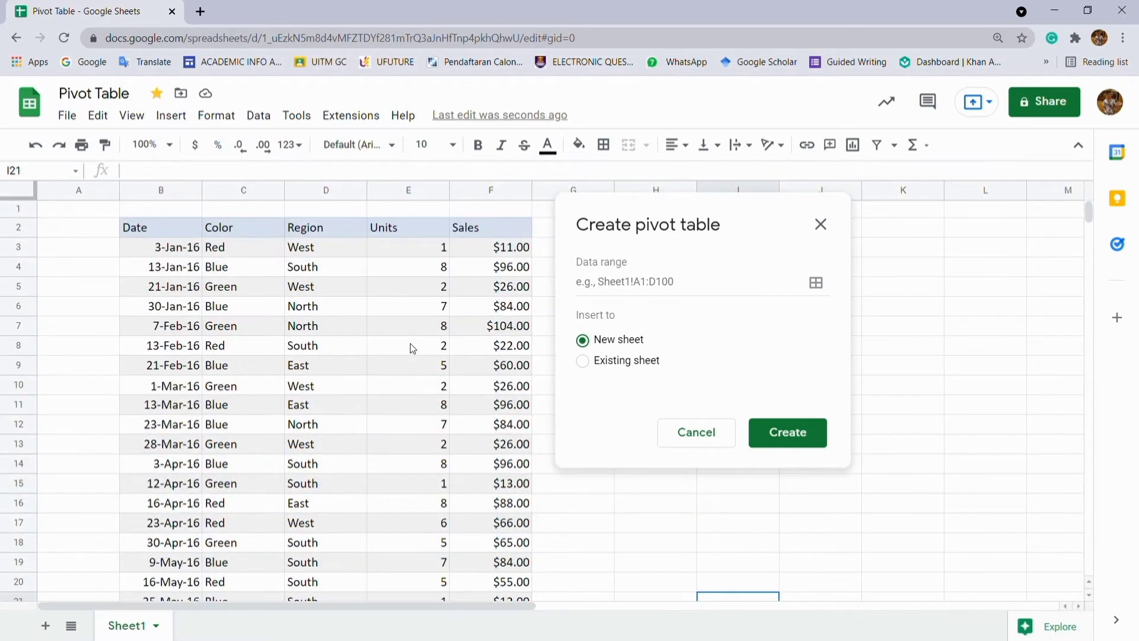
- Use the suggested data range Sheet1!B2:F454 and create the pivot table in a new sheet
{"action": "left_click", "coordinate": [816, 283]}
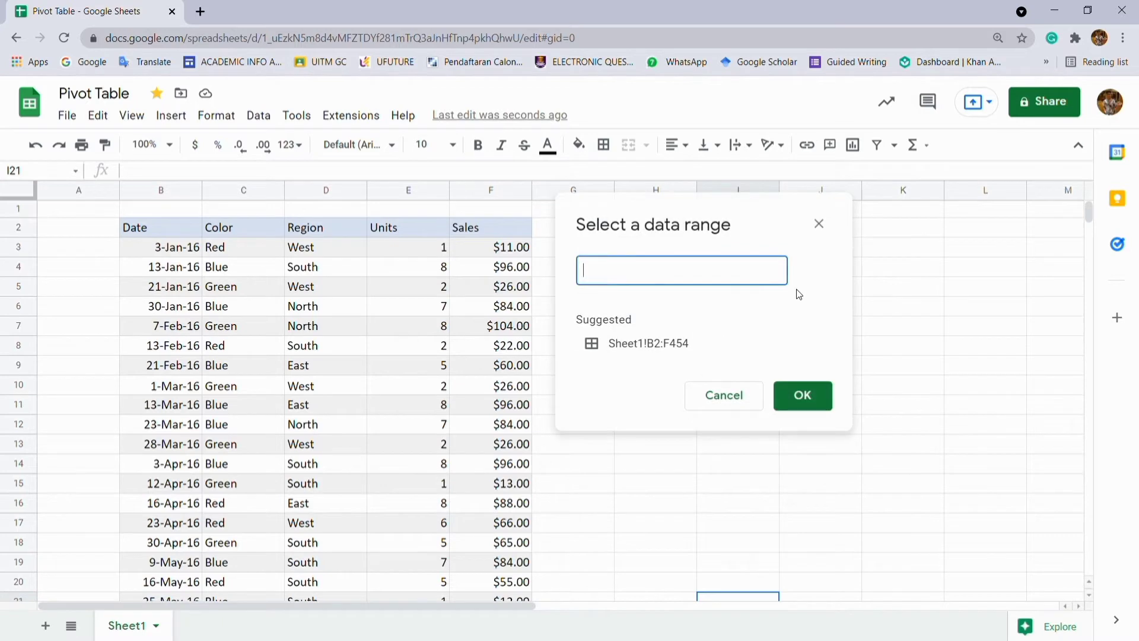
{"action": "left_click", "coordinate": [642, 360]}
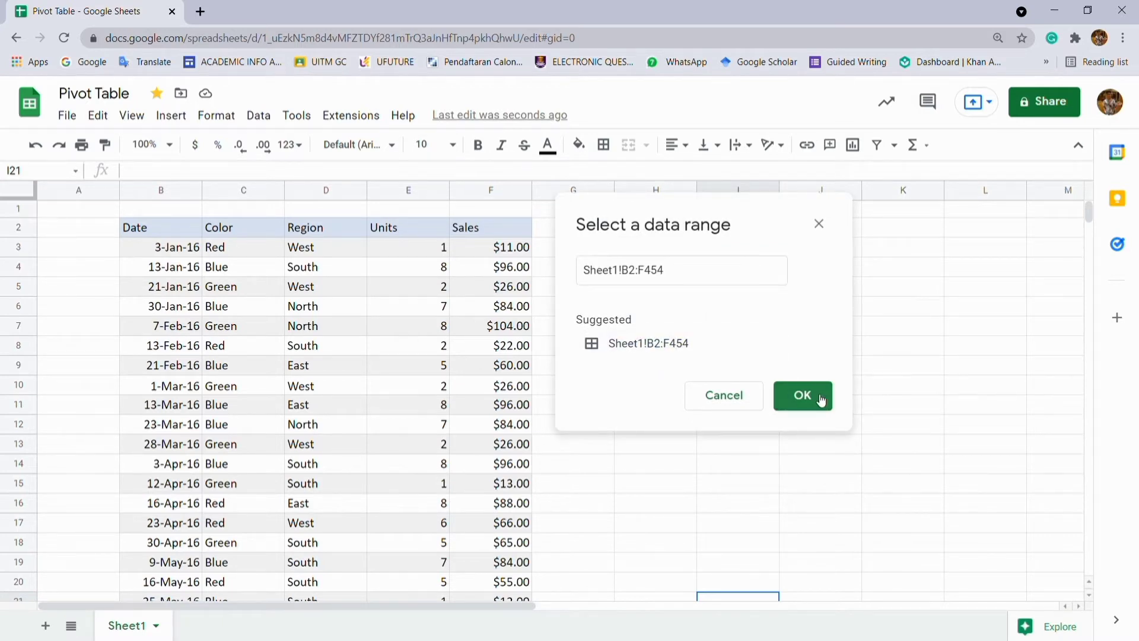
{"action": "left_click", "coordinate": [802, 396]}
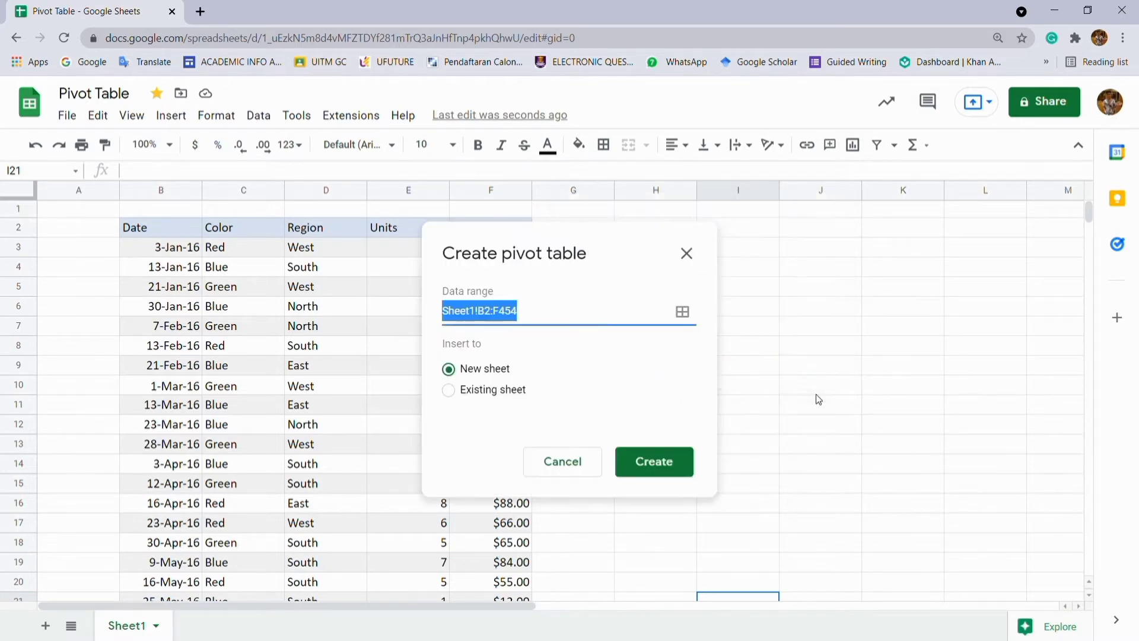
{"action": "left_click", "coordinate": [680, 462]}
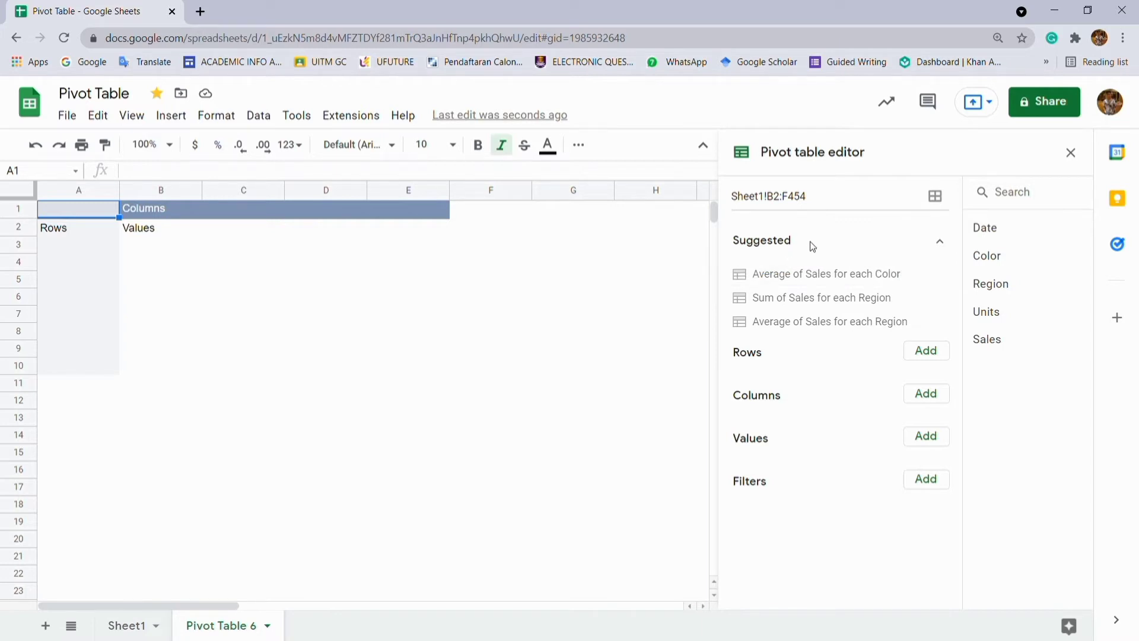
- Try the suggested pivot tables for average sales by color, sum of sales by region and average sales by region, and clear the layout
{"action": "left_click", "coordinate": [850, 275]}
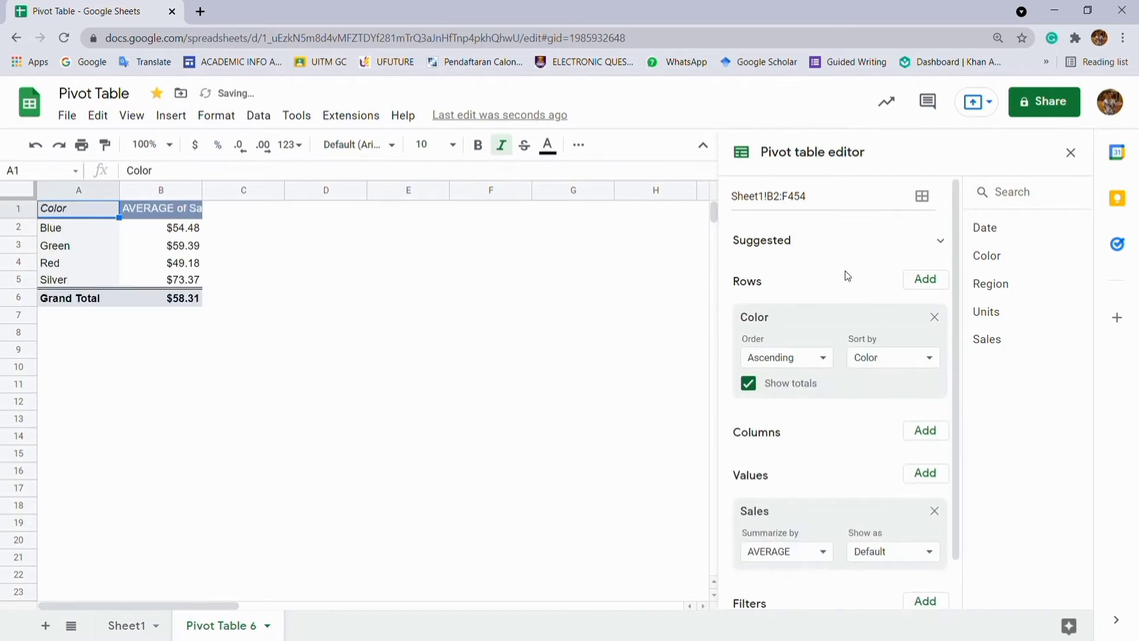
{"action": "left_click", "coordinate": [932, 241]}
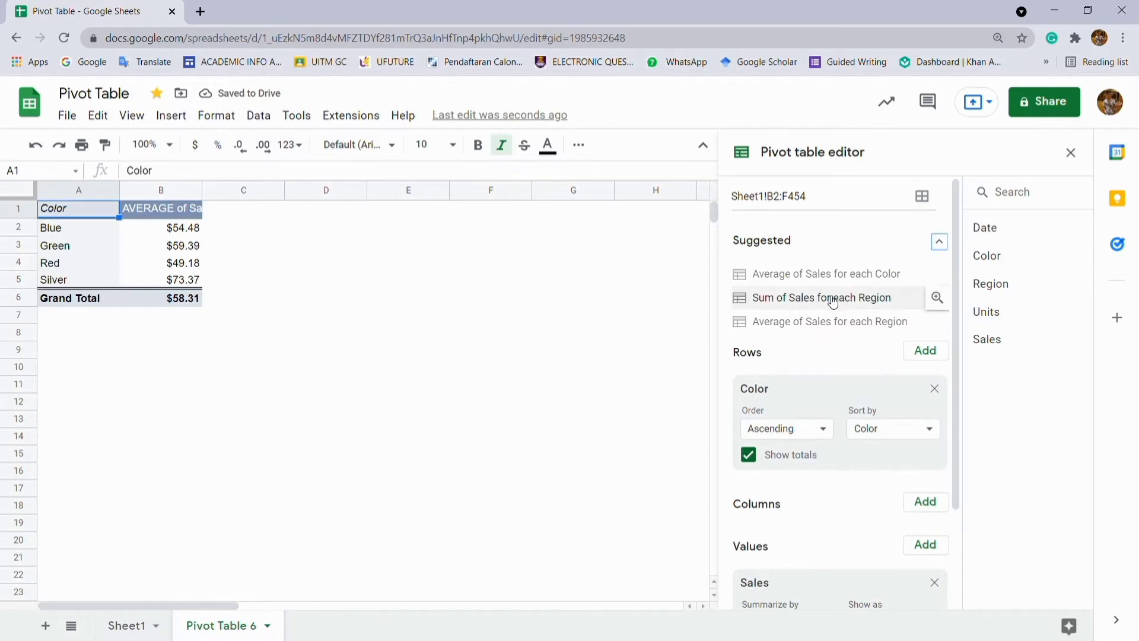
{"action": "left_click", "coordinate": [833, 302]}
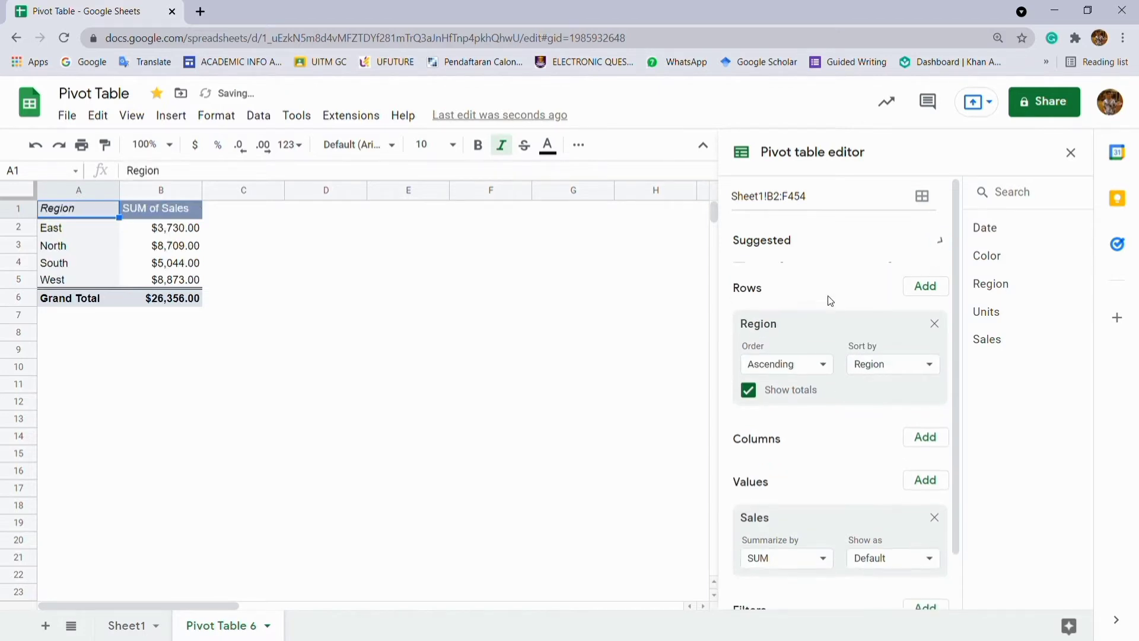
{"action": "left_click", "coordinate": [937, 241]}
{"action": "left_click", "coordinate": [790, 320]}
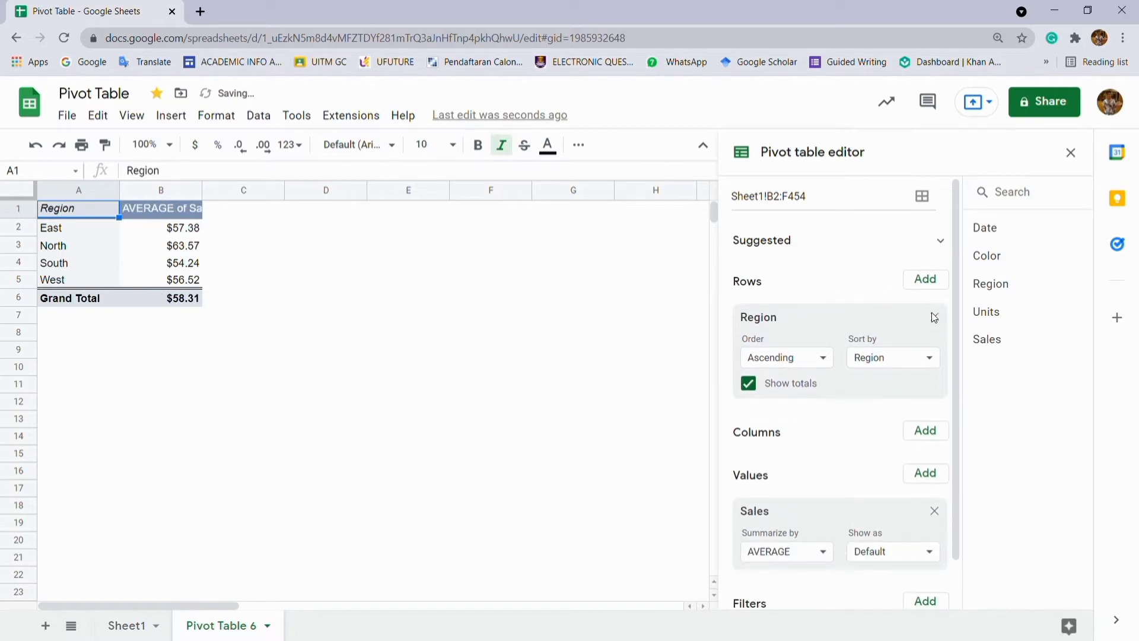
{"action": "left_click", "coordinate": [934, 317]}
{"action": "left_click", "coordinate": [940, 403]}
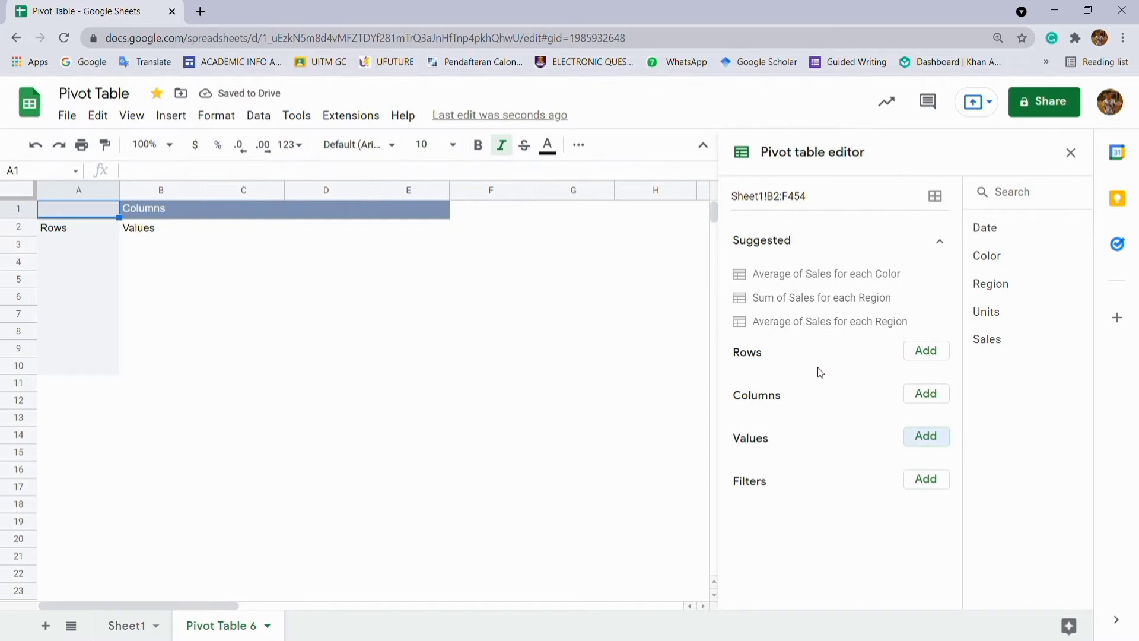
- Add Color as the pivot table's row field and set its order to Descending
{"action": "left_click", "coordinate": [940, 363]}
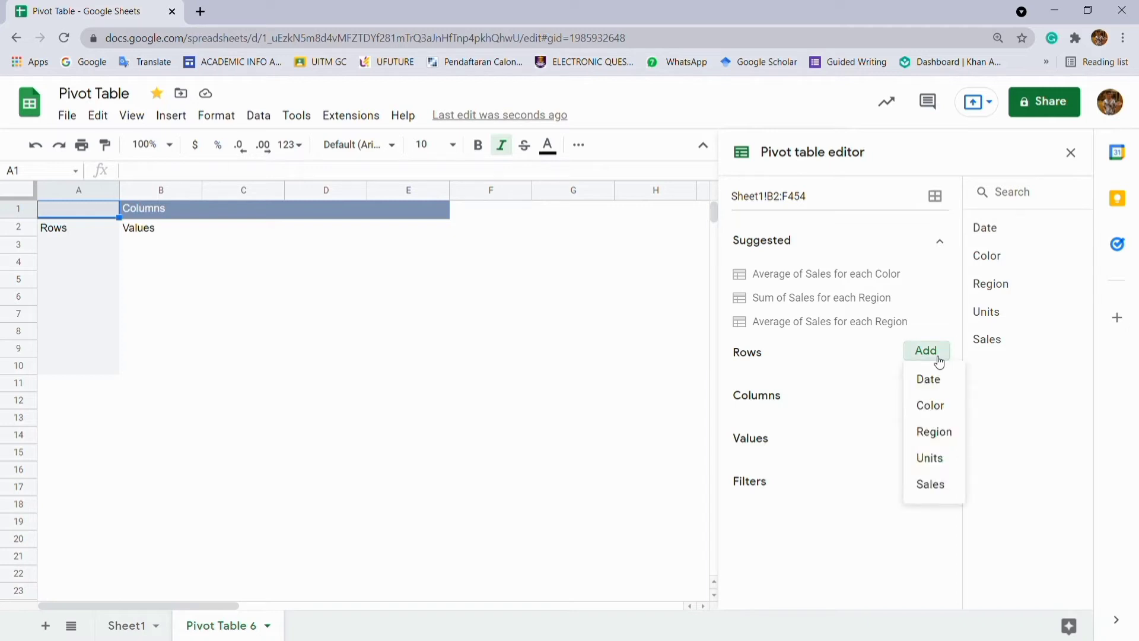
{"action": "left_click", "coordinate": [948, 404]}
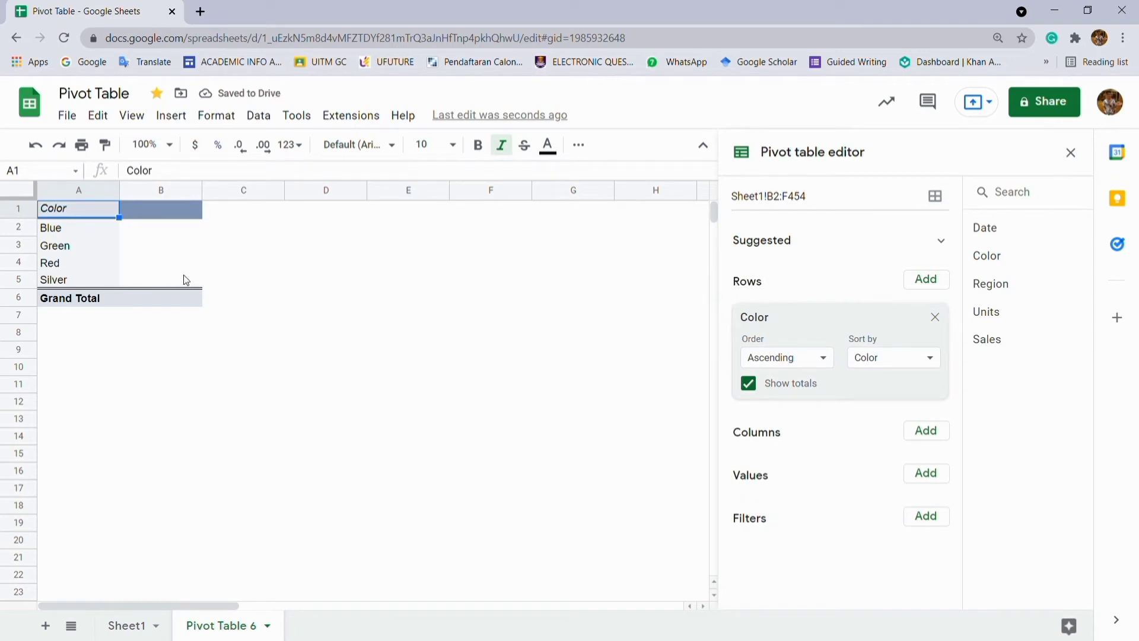
{"action": "left_click", "coordinate": [808, 366]}
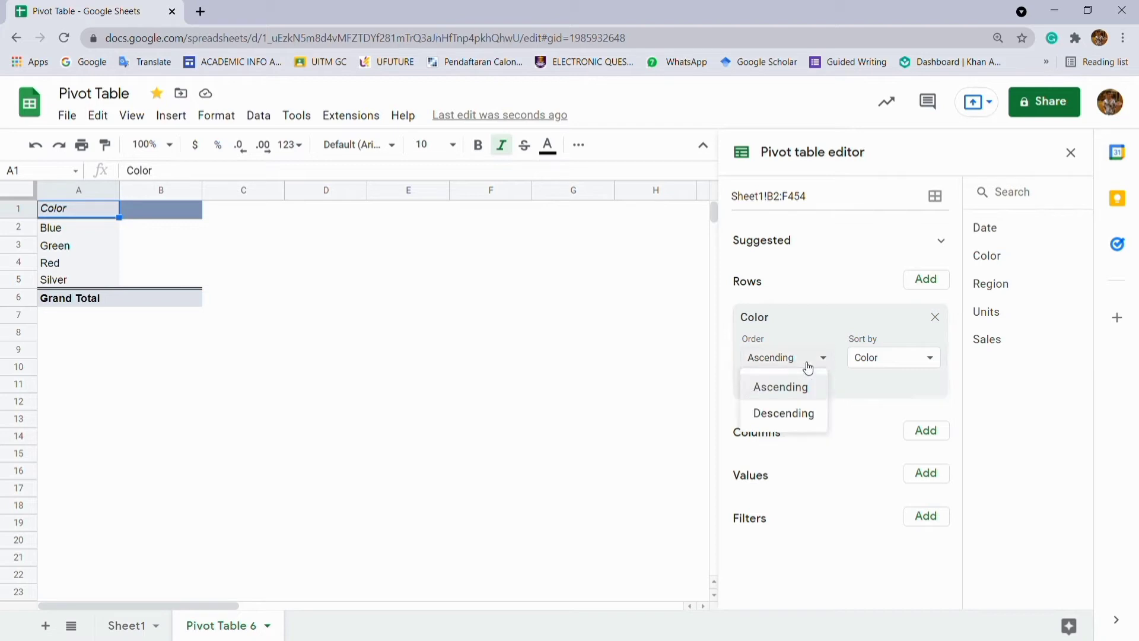
{"action": "left_click", "coordinate": [801, 412]}
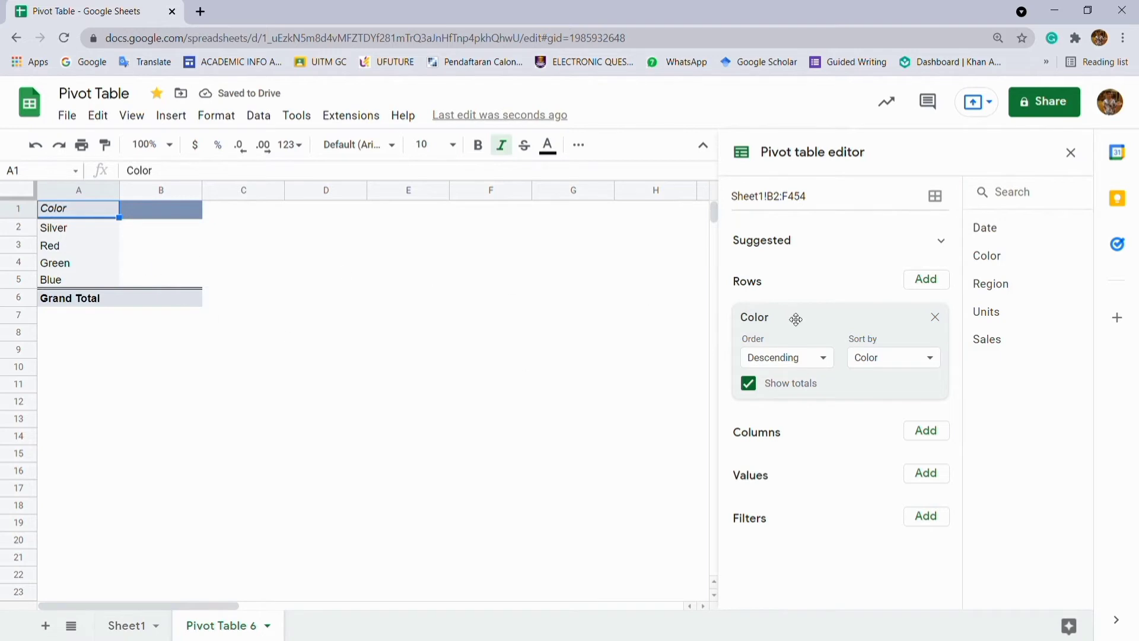
- Set the Color row field's order to Ascending and add Units as the pivot table's column field
{"action": "left_click", "coordinate": [814, 360]}
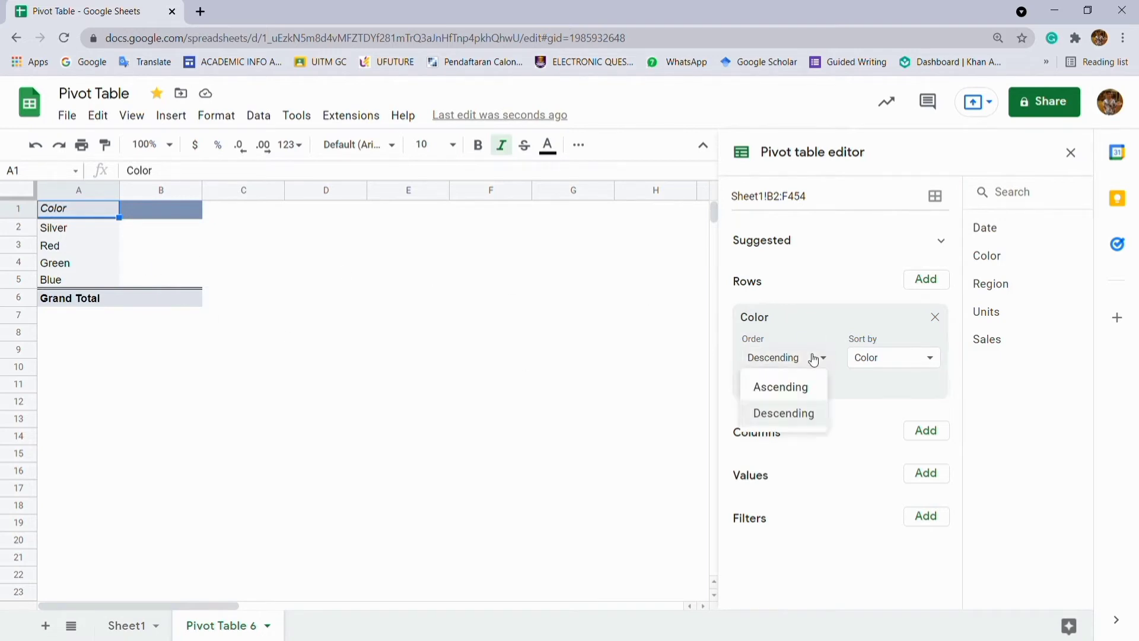
{"action": "left_click", "coordinate": [801, 382]}
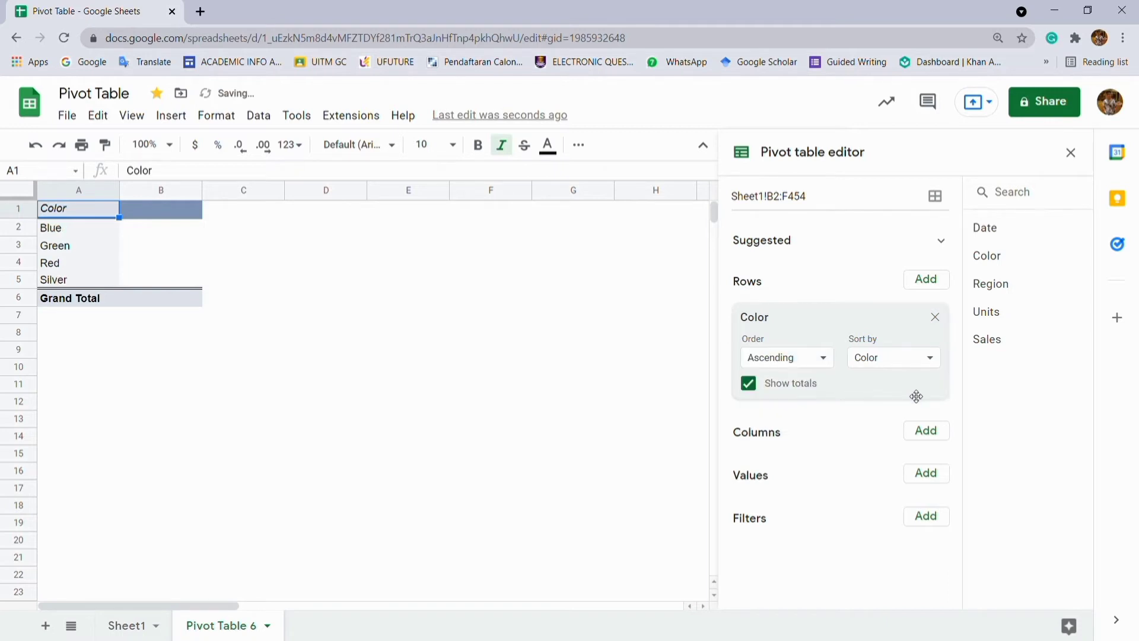
{"action": "left_click", "coordinate": [934, 429]}
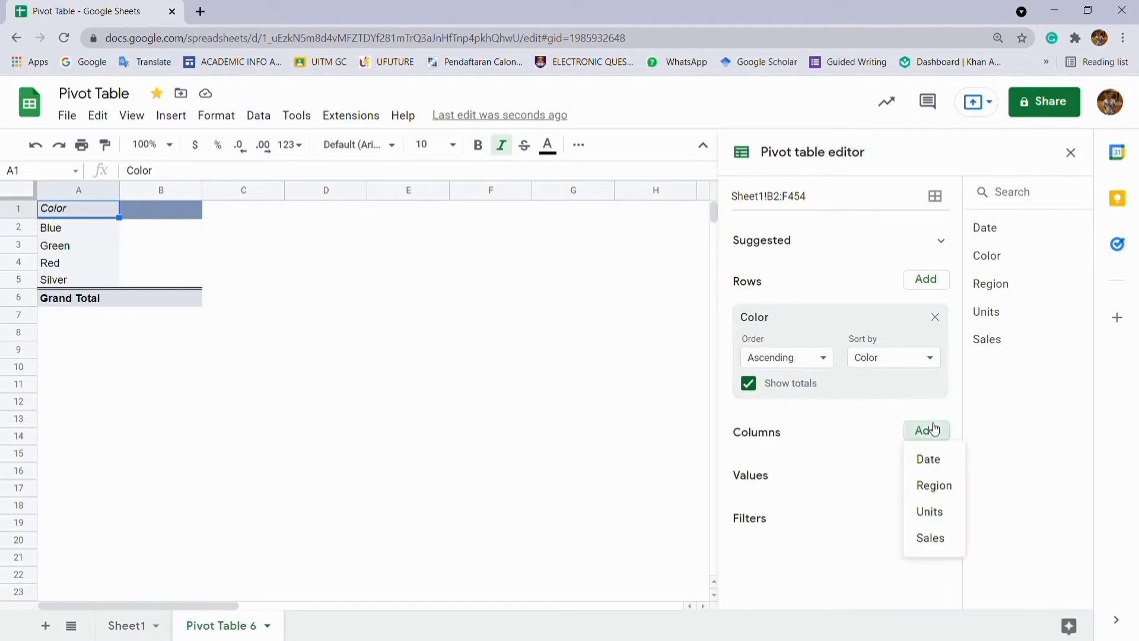
{"action": "left_click", "coordinate": [940, 511]}
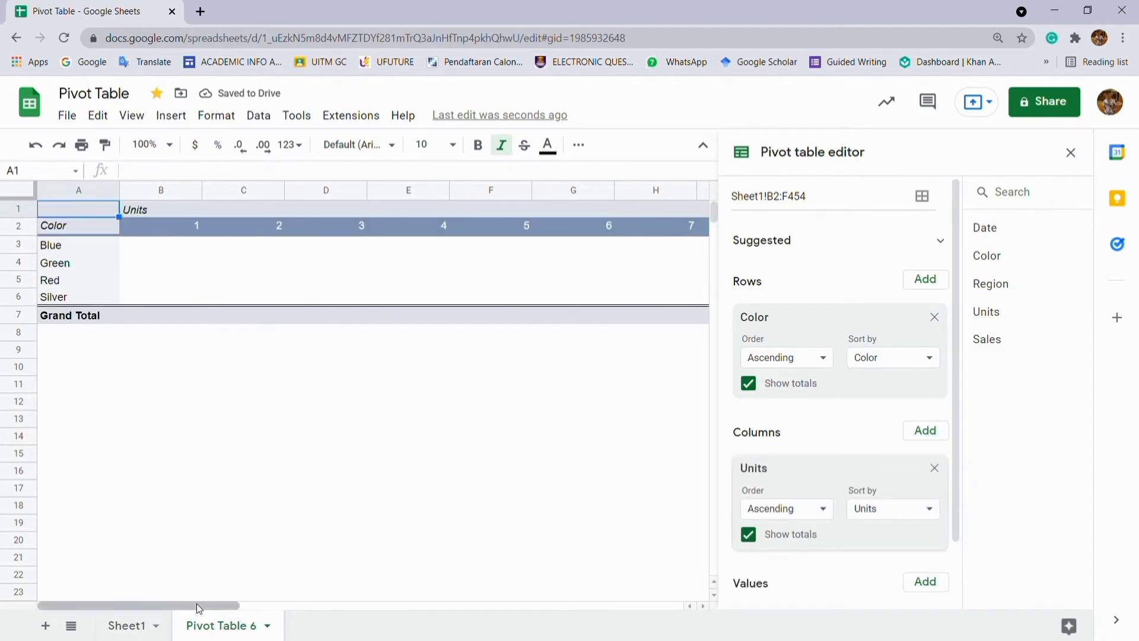
- Check the Grand Total column and row, and try hiding the Color row field's totals before showing them again
{"action": "left_click_drag", "start_coordinate": [204, 597], "coordinate": [302, 604]}
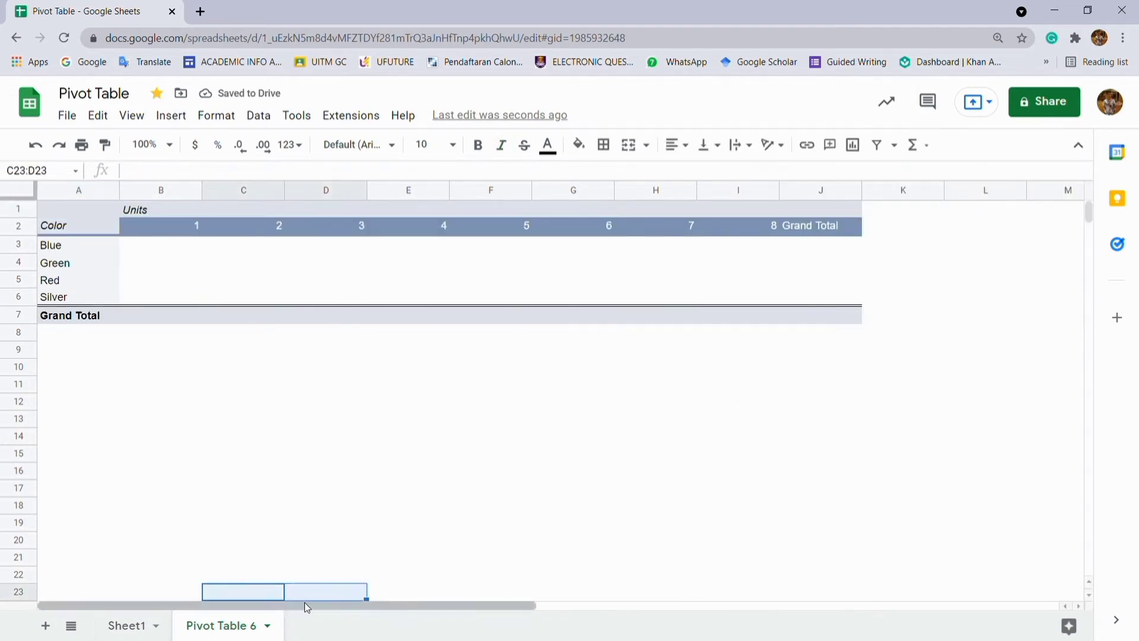
{"action": "left_click", "coordinate": [840, 335]}
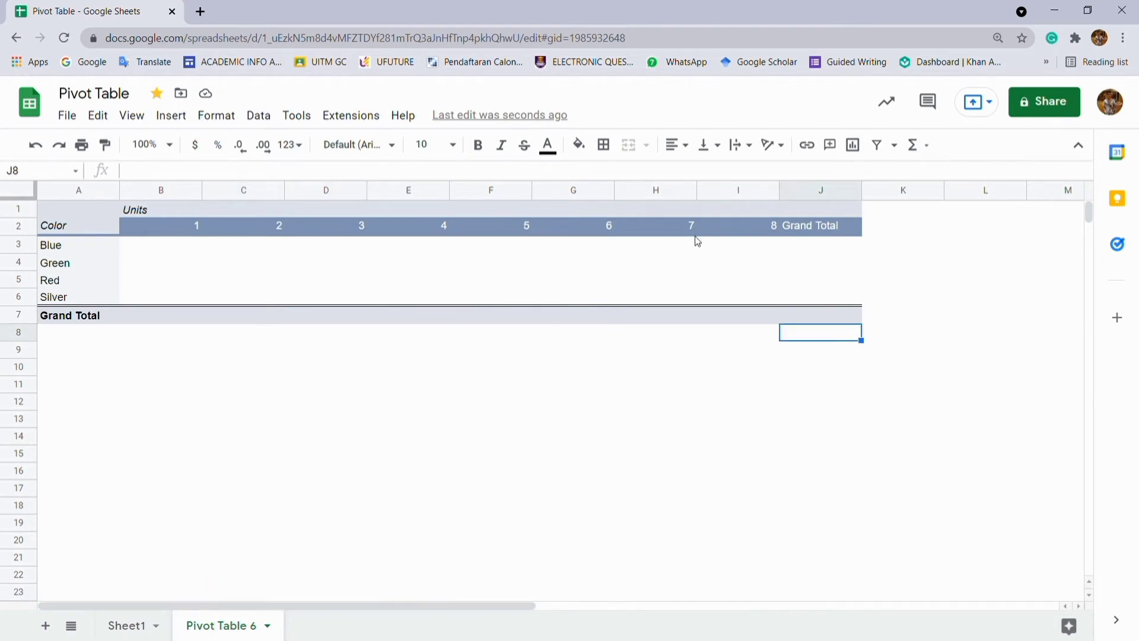
{"action": "left_click", "coordinate": [818, 230]}
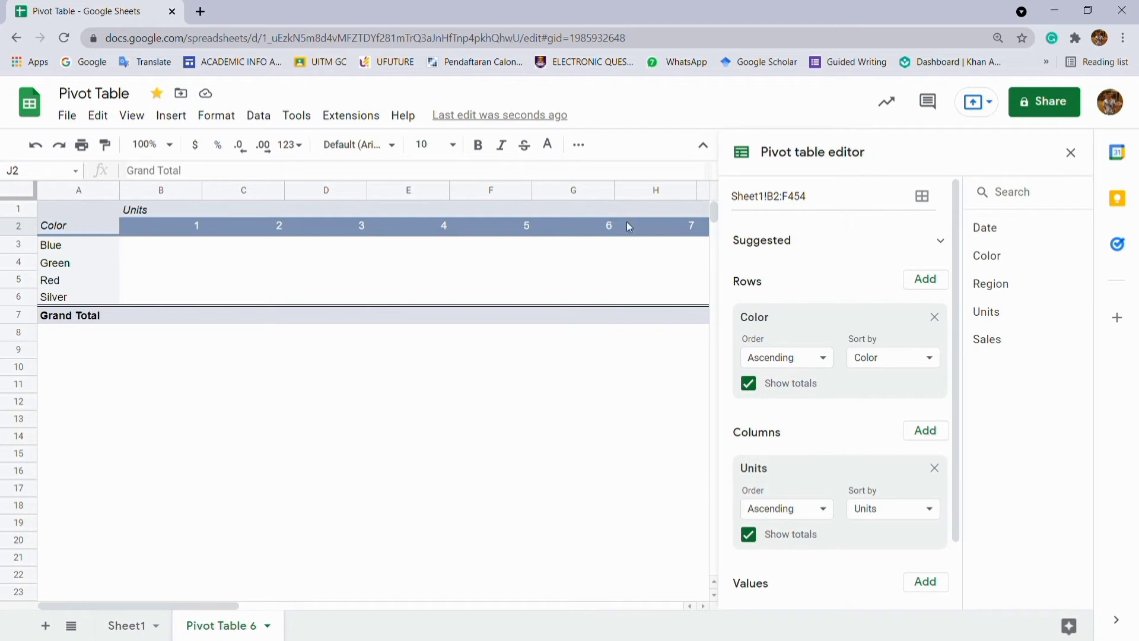
{"action": "left_click", "coordinate": [67, 322]}
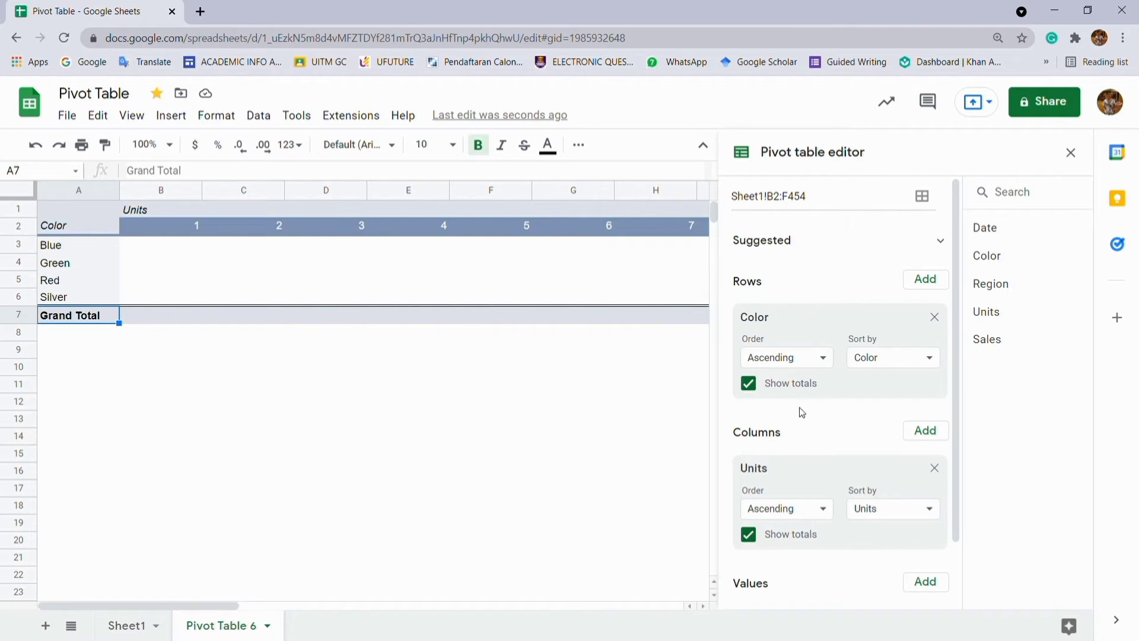
{"action": "scroll", "coordinate": [813, 378], "scroll_direction": "down", "scroll_amount": 2}
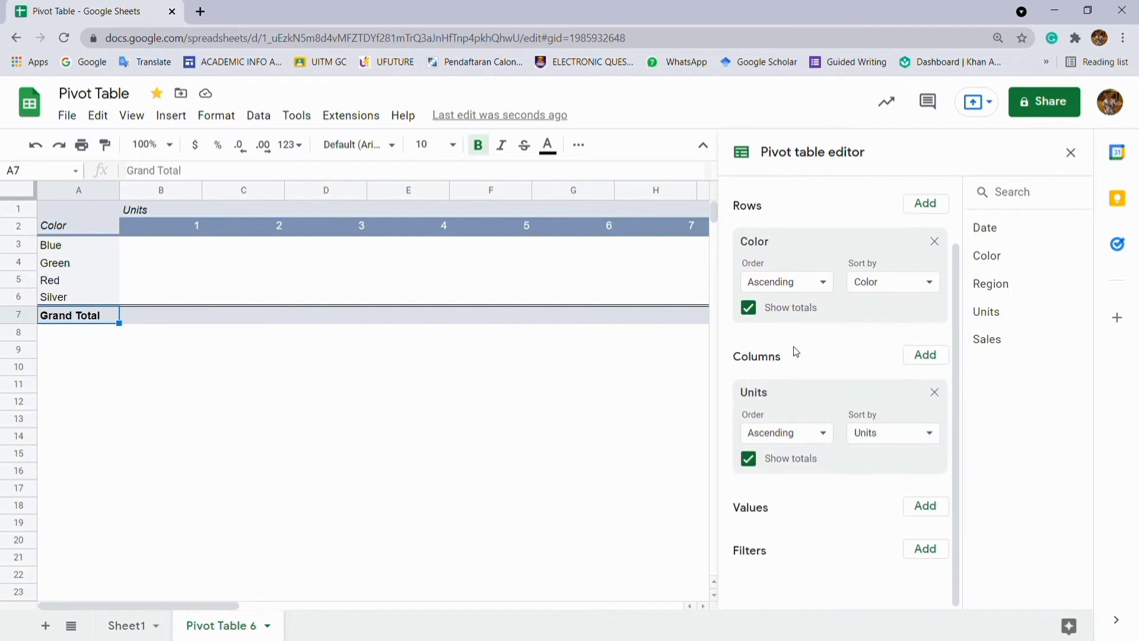
{"action": "left_click", "coordinate": [759, 317]}
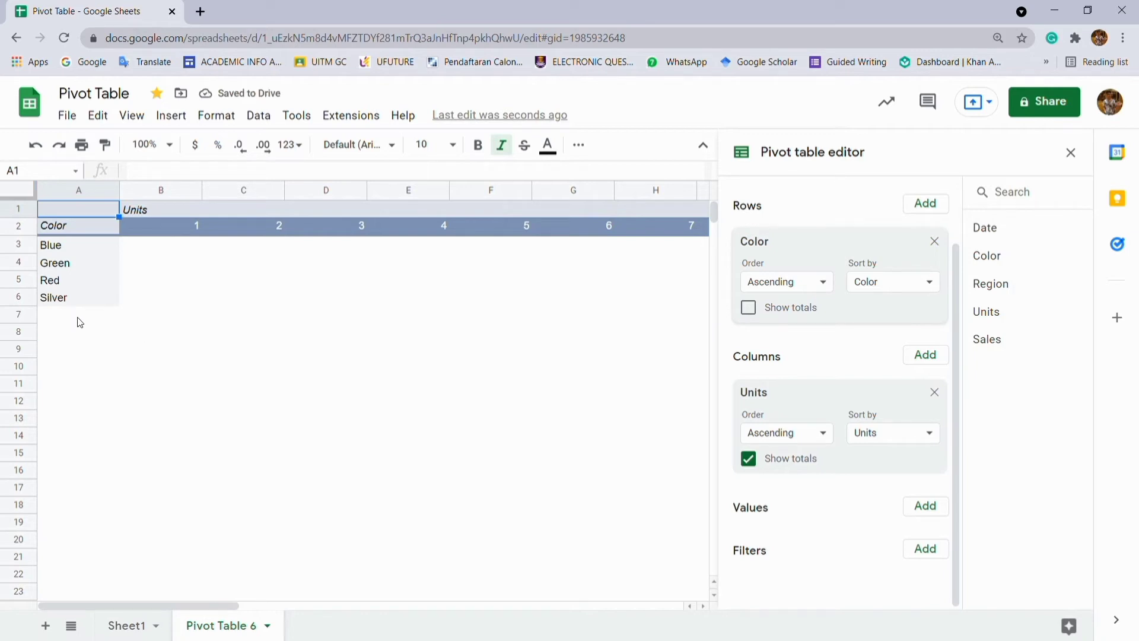
{"action": "left_click", "coordinate": [758, 314]}
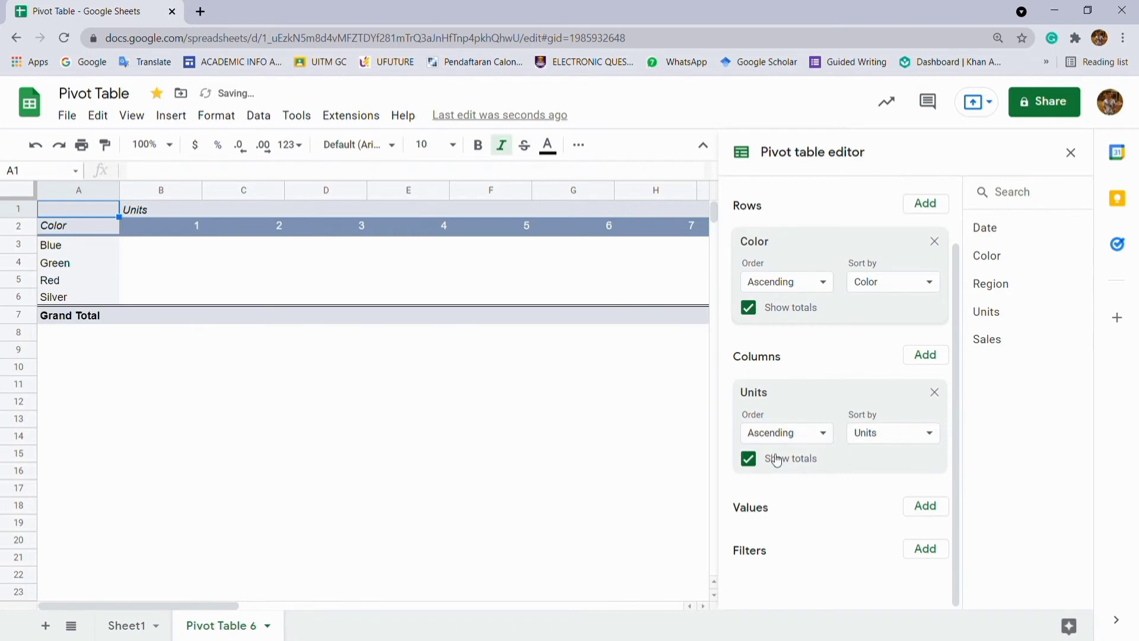
- Try hiding the Units column field's totals and show them again
{"action": "left_click_drag", "start_coordinate": [236, 605], "coordinate": [289, 605]}
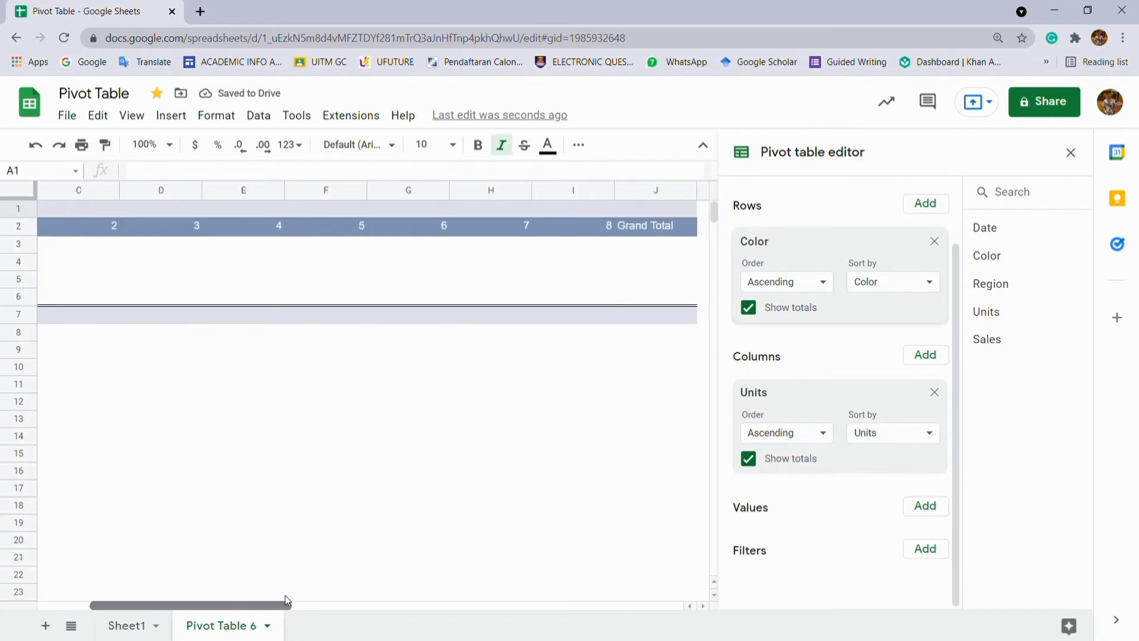
{"action": "left_click", "coordinate": [756, 468]}
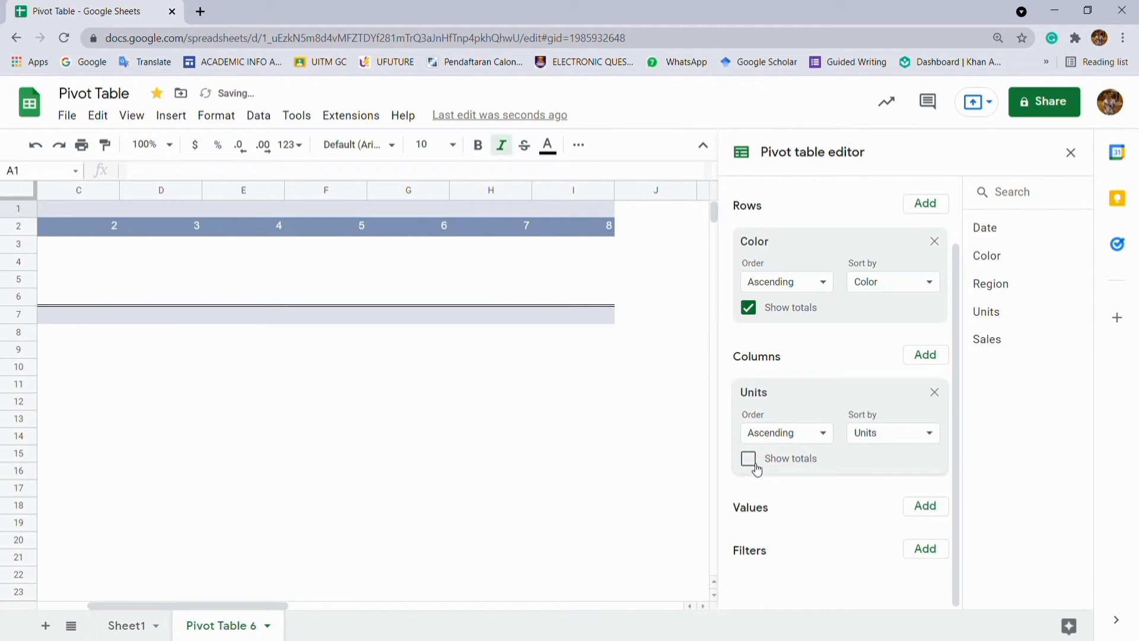
{"action": "left_click", "coordinate": [749, 460]}
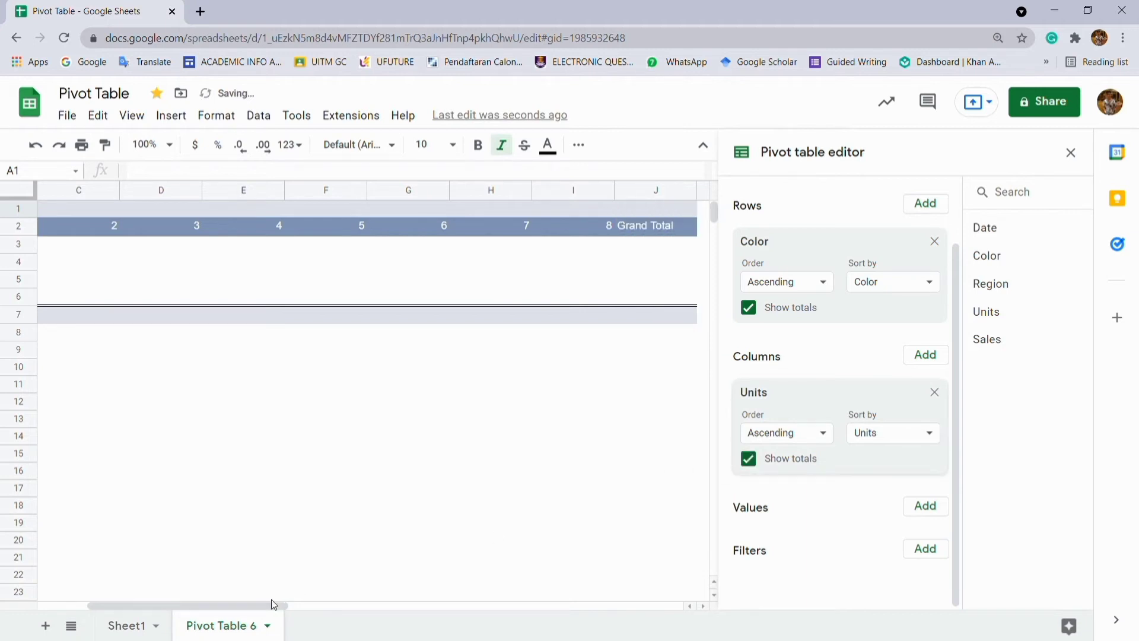
{"action": "left_click_drag", "start_coordinate": [269, 599], "coordinate": [184, 600]}
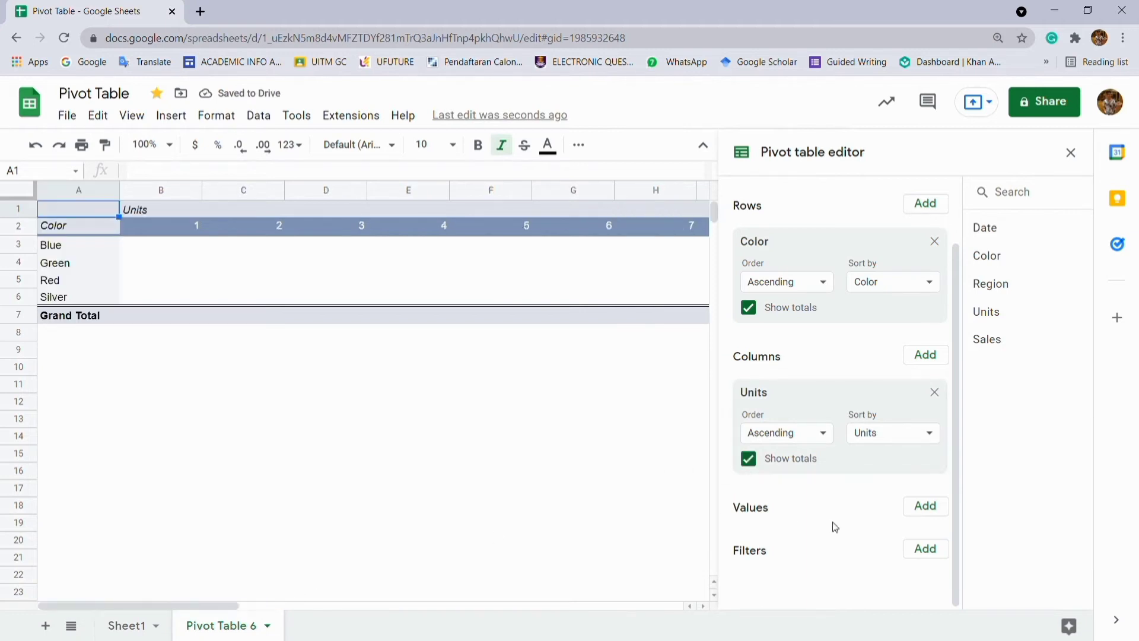
- Add Sales as the value field summarized by SUM and compare the result with the source data in Sheet1
{"action": "left_click", "coordinate": [928, 506]}
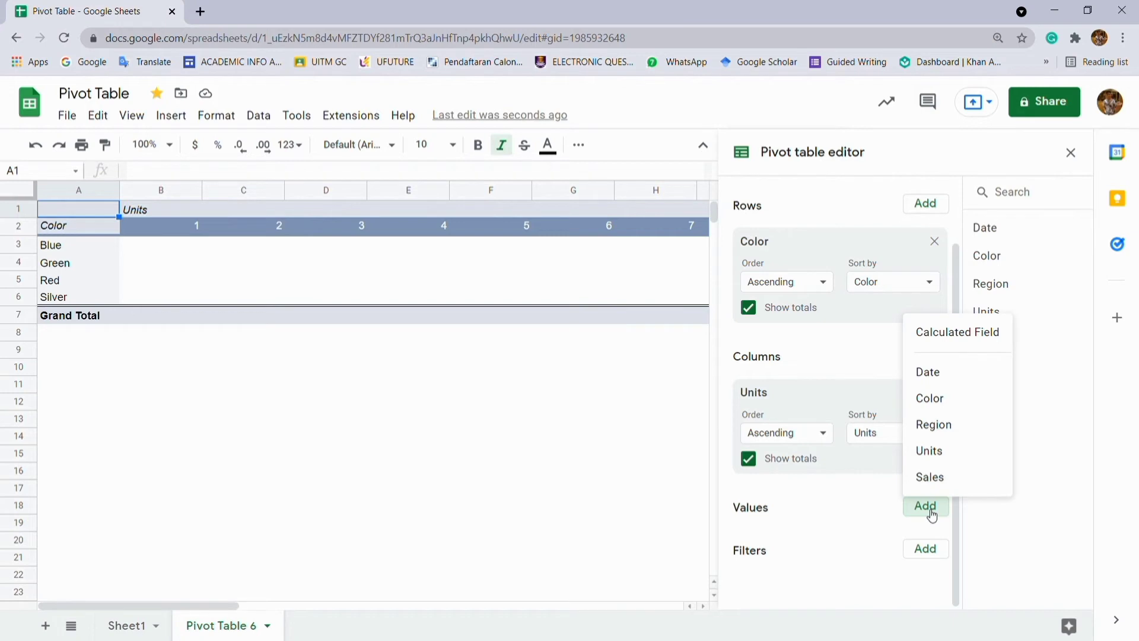
{"action": "left_click", "coordinate": [946, 485]}
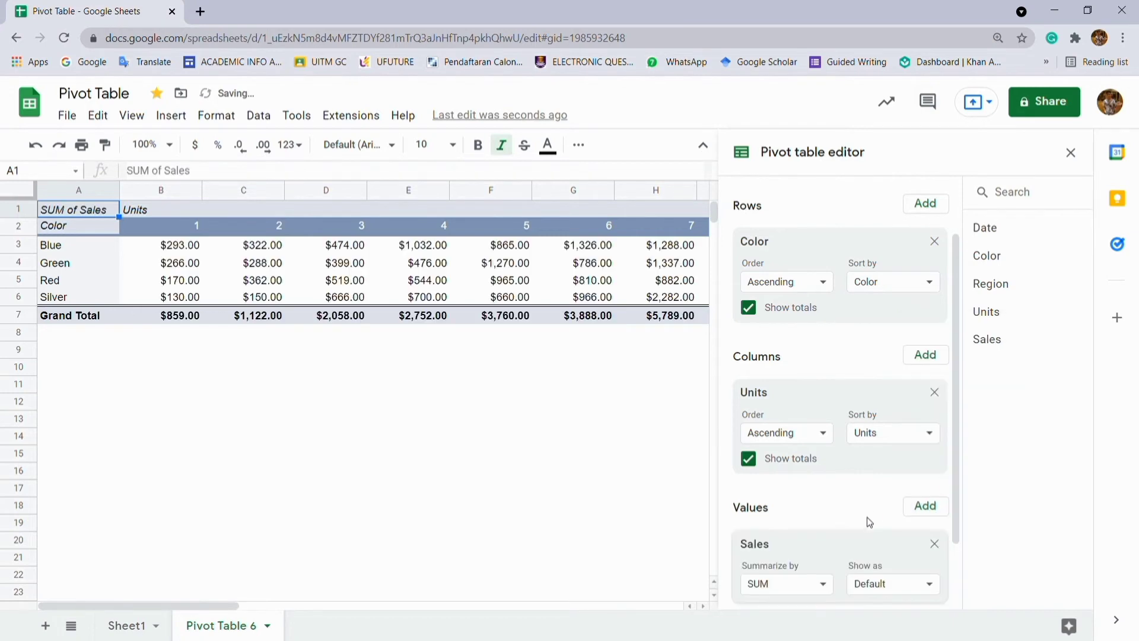
{"action": "scroll", "coordinate": [864, 518], "scroll_direction": "down", "scroll_amount": 2}
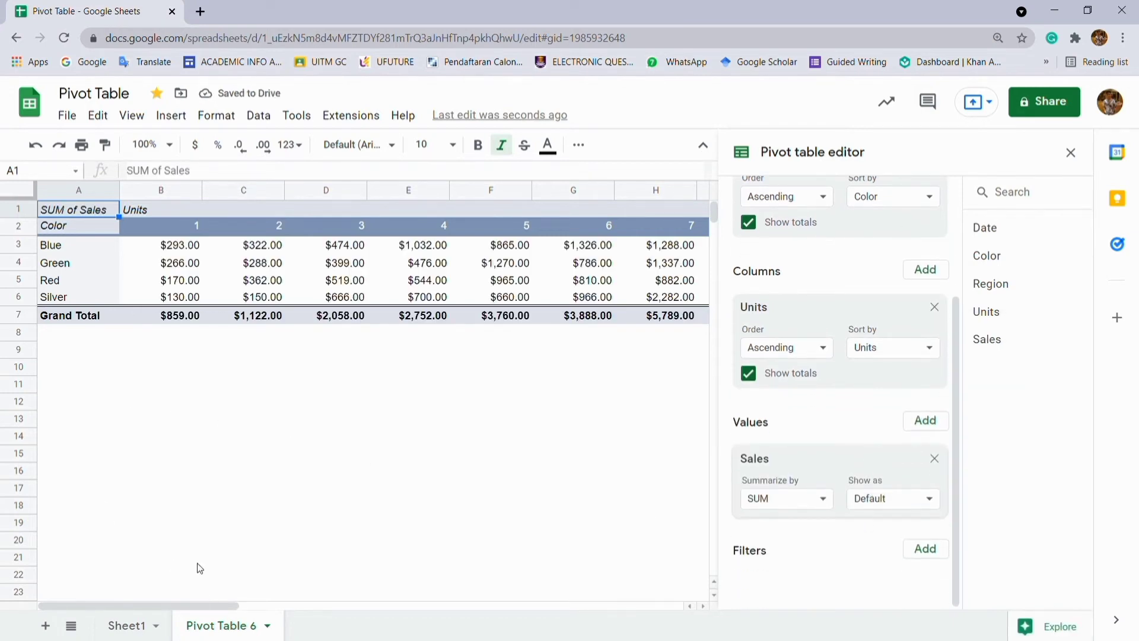
{"action": "left_click", "coordinate": [145, 625]}
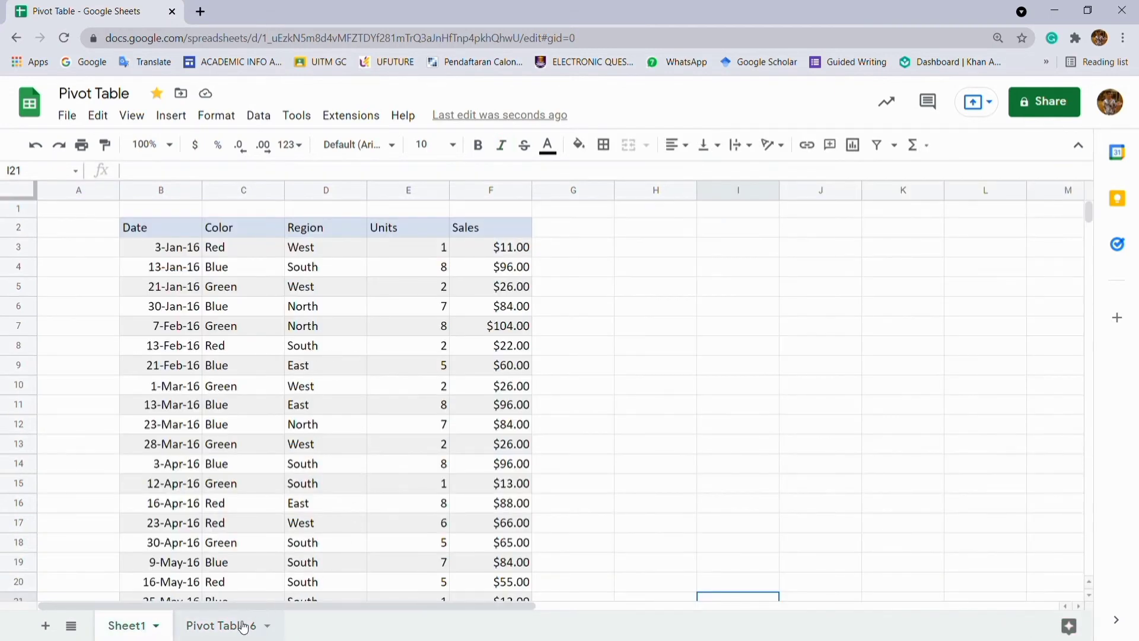
{"action": "left_click", "coordinate": [241, 625]}
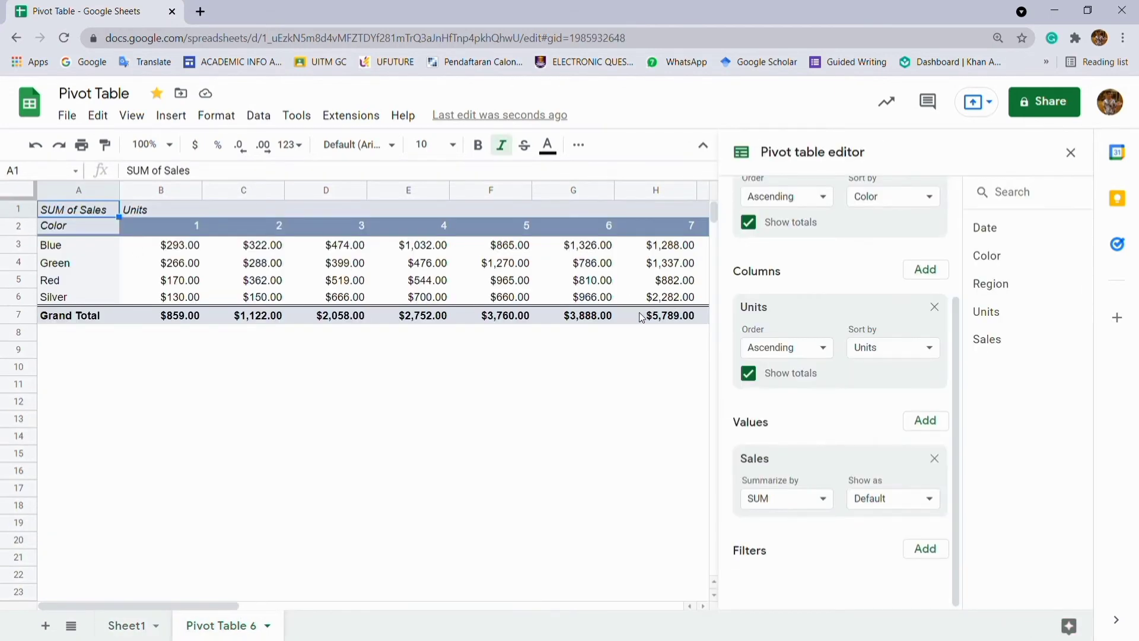
{"action": "mouse_move", "coordinate": [239, 603]}
{"action": "left_mouse_down"}
{"action": "mouse_move", "coordinate": [369, 601]}
{"action": "mouse_move", "coordinate": [258, 603]}
{"action": "left_mouse_up"}
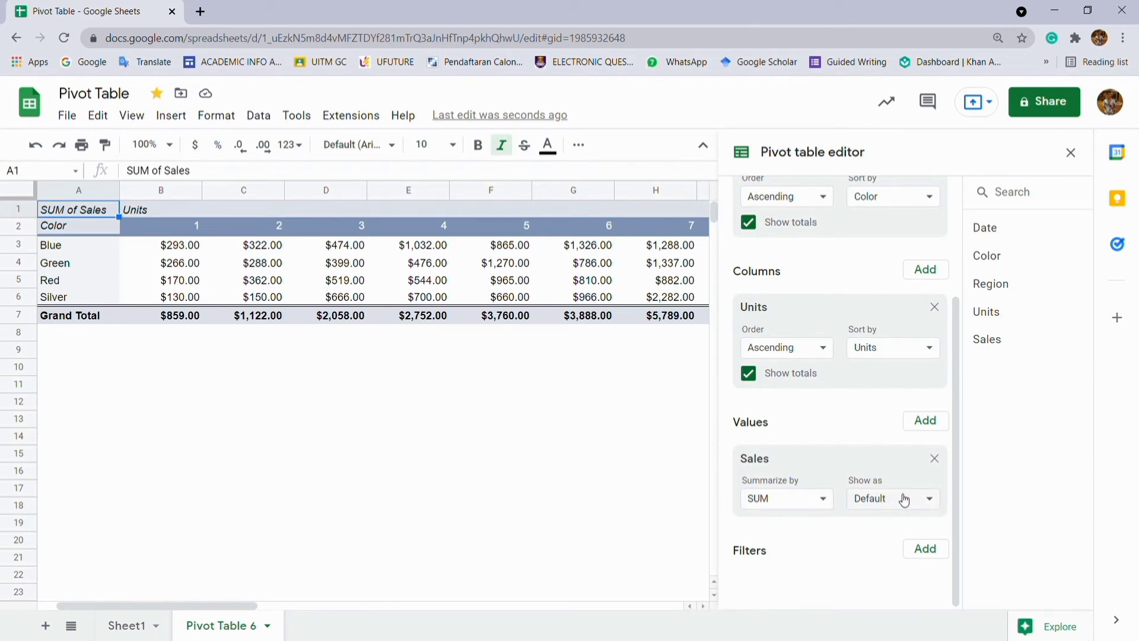
- Review the Sheet1 source data again and show the pivot table's Sales values as % of row
{"action": "left_click", "coordinate": [132, 626]}
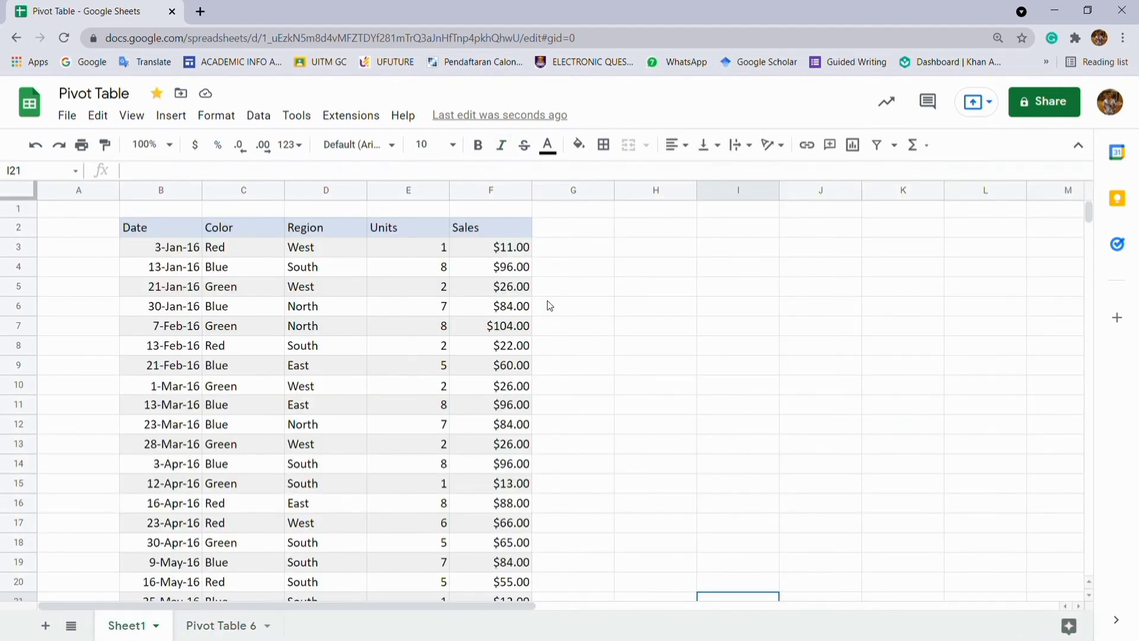
{"action": "left_click", "coordinate": [231, 629]}
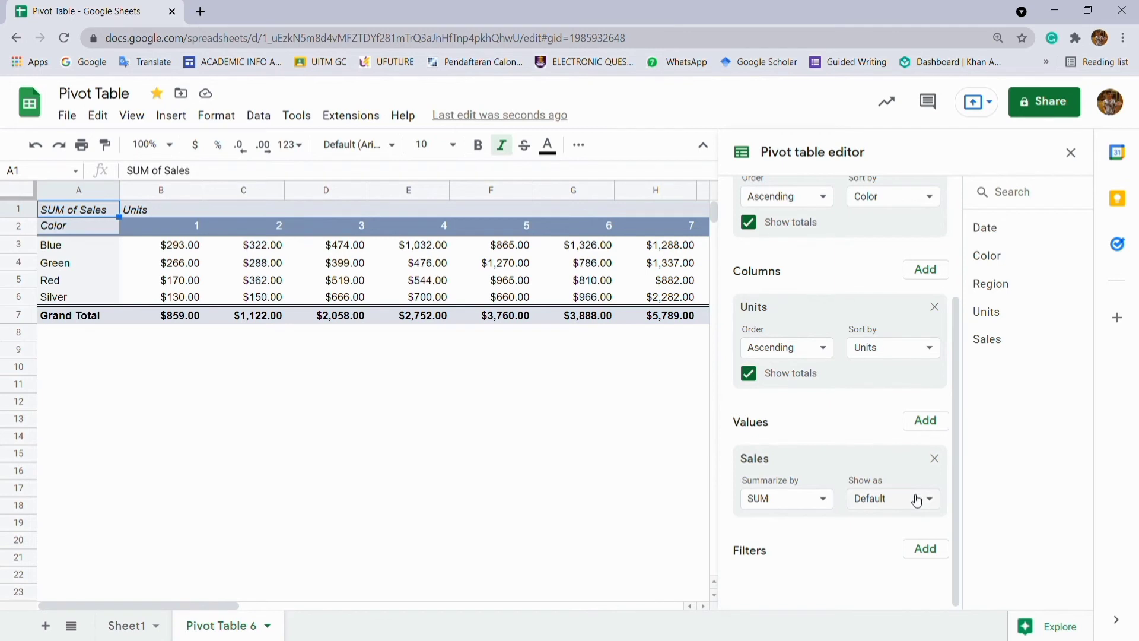
{"action": "left_click", "coordinate": [917, 500]}
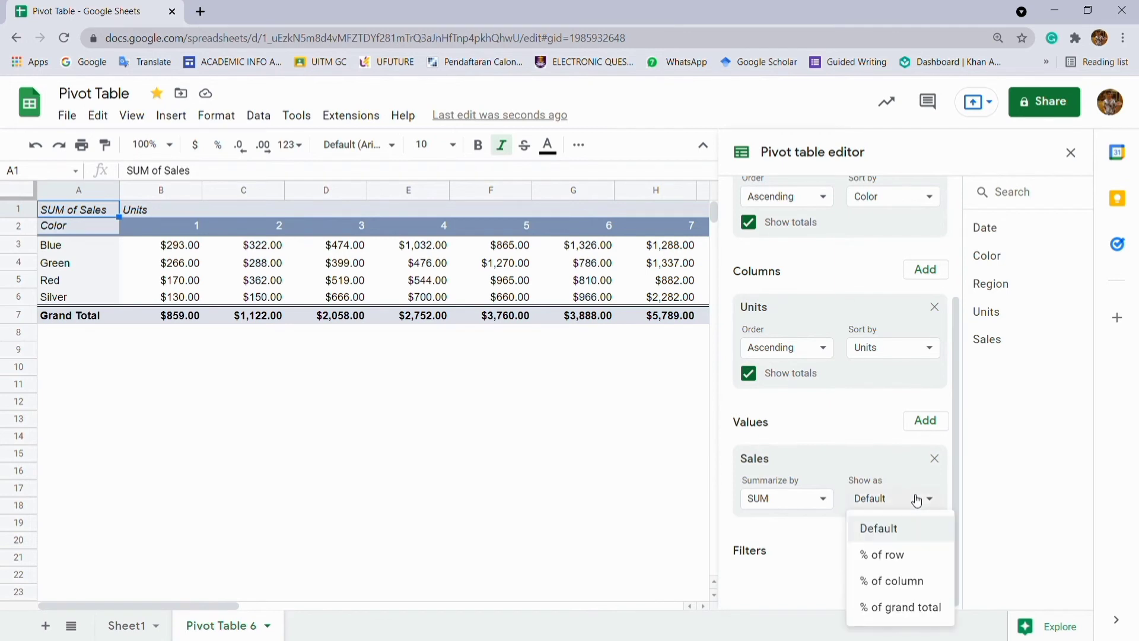
{"action": "left_click", "coordinate": [916, 554]}
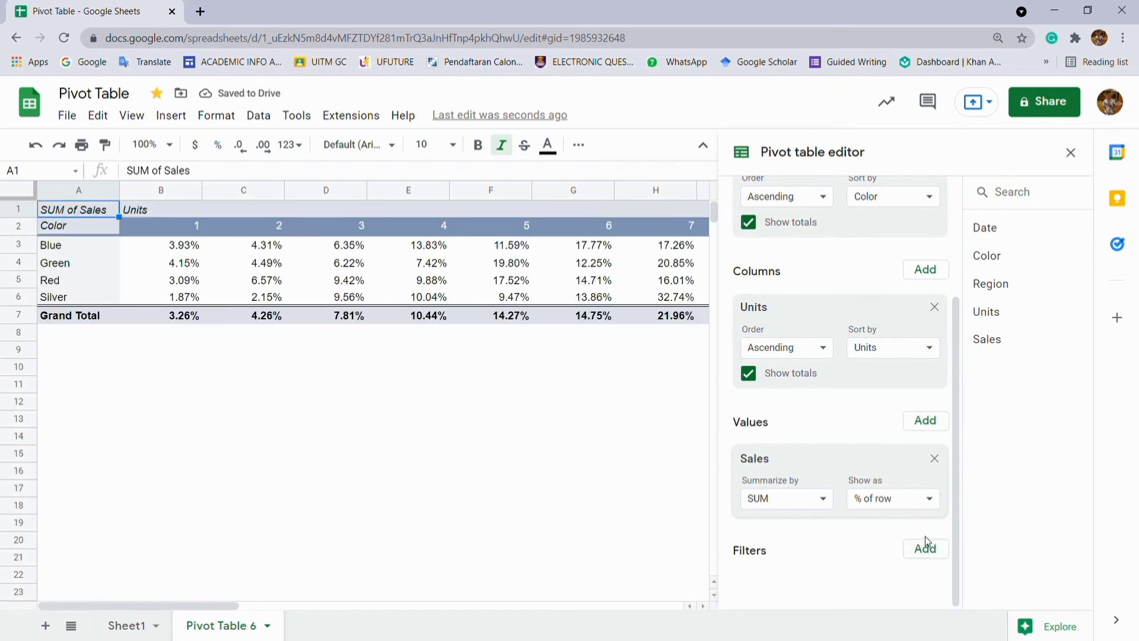
- Add Sales as the pivot table's filter field and look through the sales records in Sheet1
{"action": "left_click", "coordinate": [939, 550]}
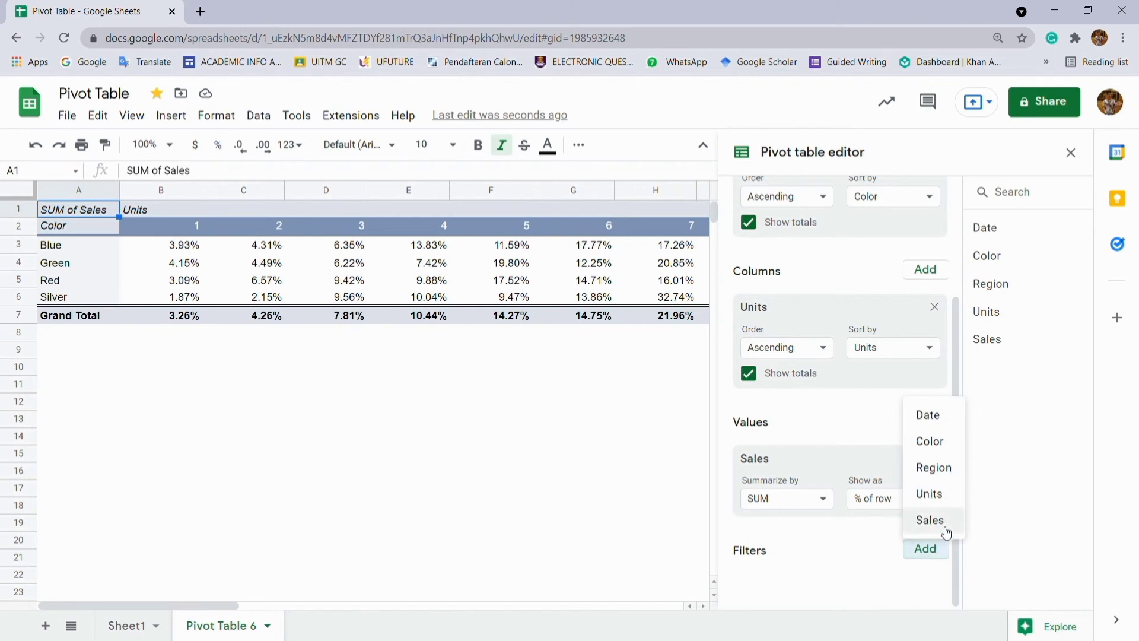
{"action": "left_click", "coordinate": [945, 529]}
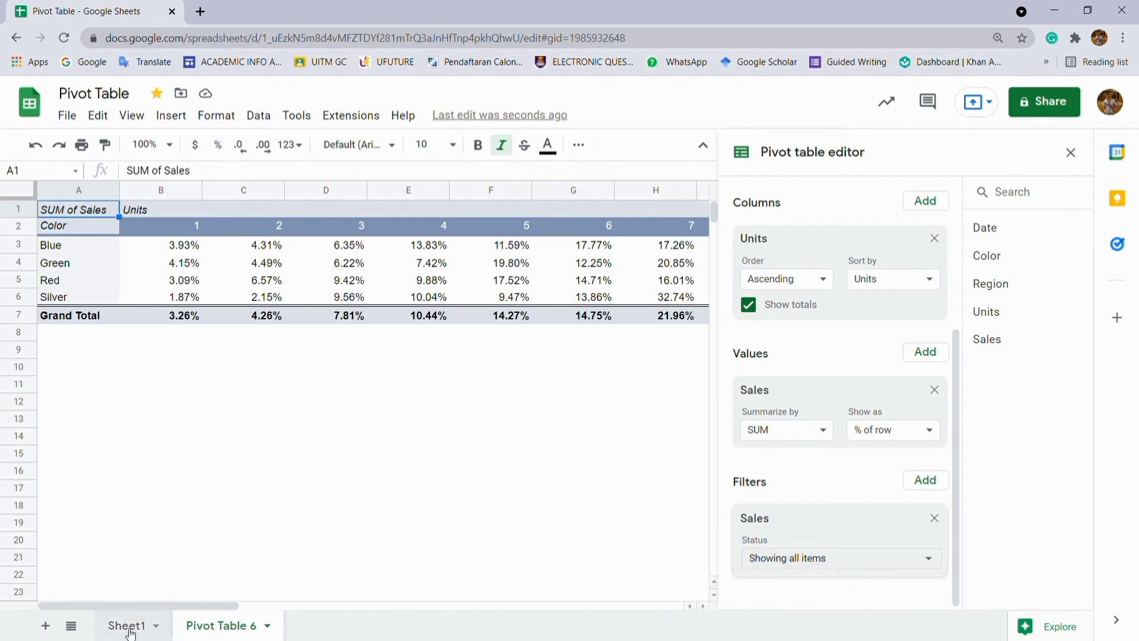
{"action": "left_click", "coordinate": [131, 629]}
{"action": "scroll", "coordinate": [400, 430], "scroll_direction": "down", "scroll_amount": 4}
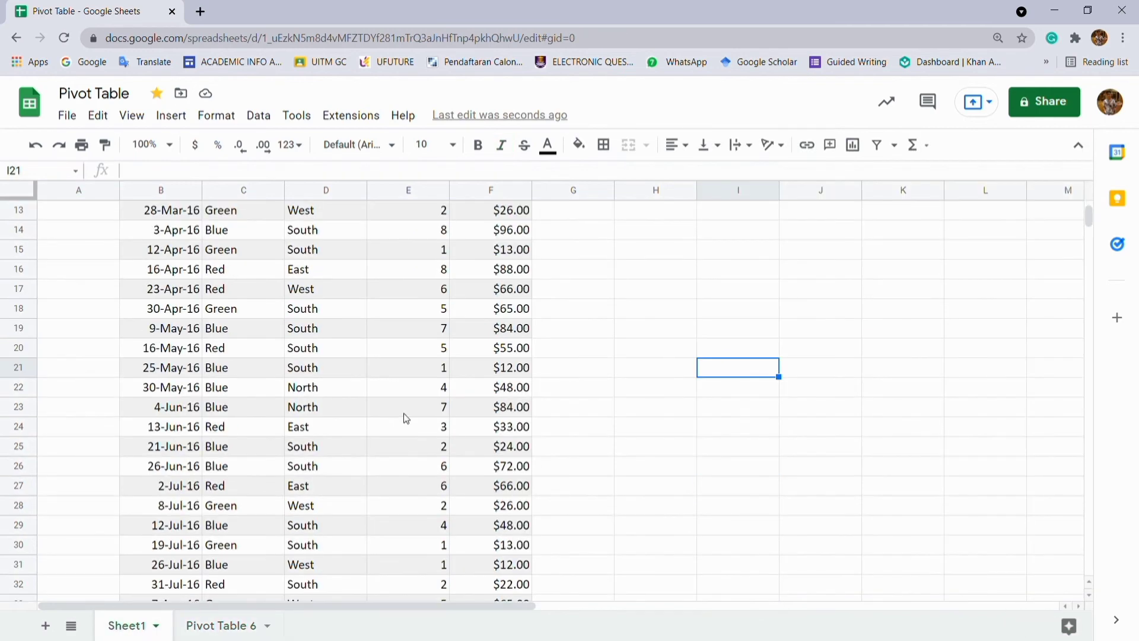
{"action": "scroll", "coordinate": [406, 419], "scroll_direction": "down", "scroll_amount": 9}
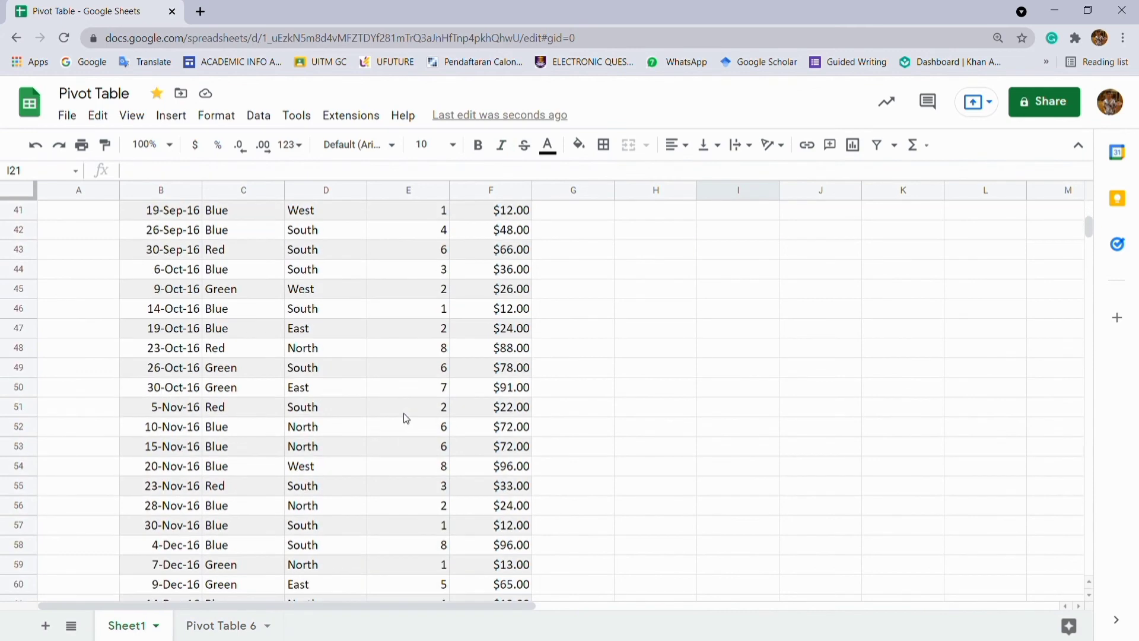
{"action": "mouse_move", "coordinate": [1091, 227]}
{"action": "left_mouse_down"}
{"action": "mouse_move", "coordinate": [1087, 485]}
{"action": "mouse_move", "coordinate": [1089, 210]}
{"action": "left_mouse_up"}
{"action": "left_click", "coordinate": [240, 628]}
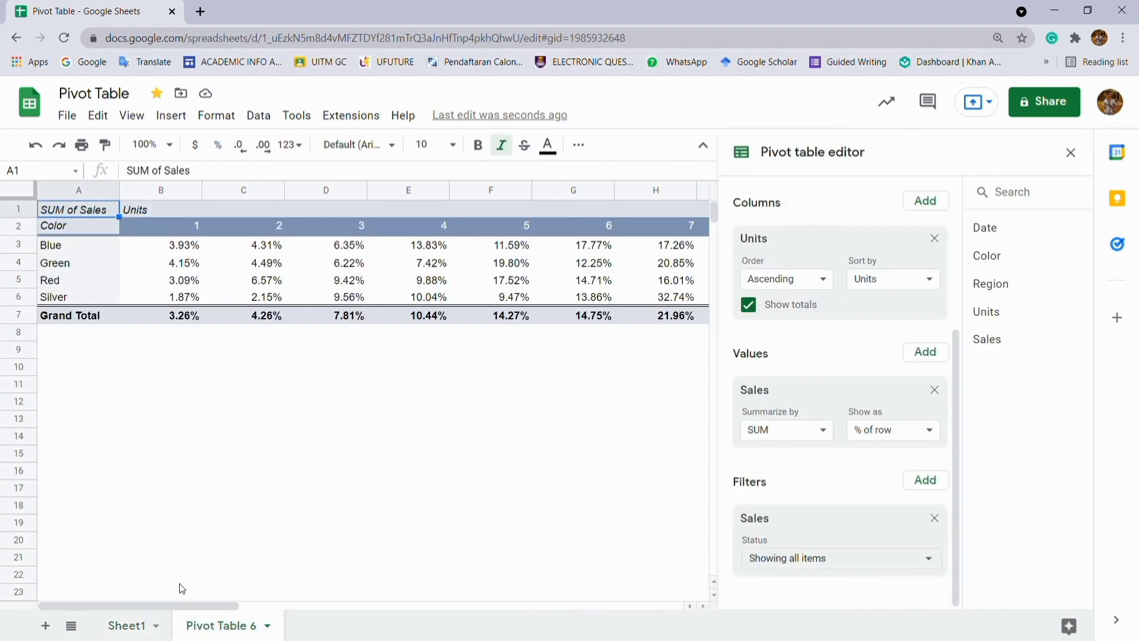
{"action": "left_click_drag", "start_coordinate": [161, 603], "coordinate": [137, 606]}
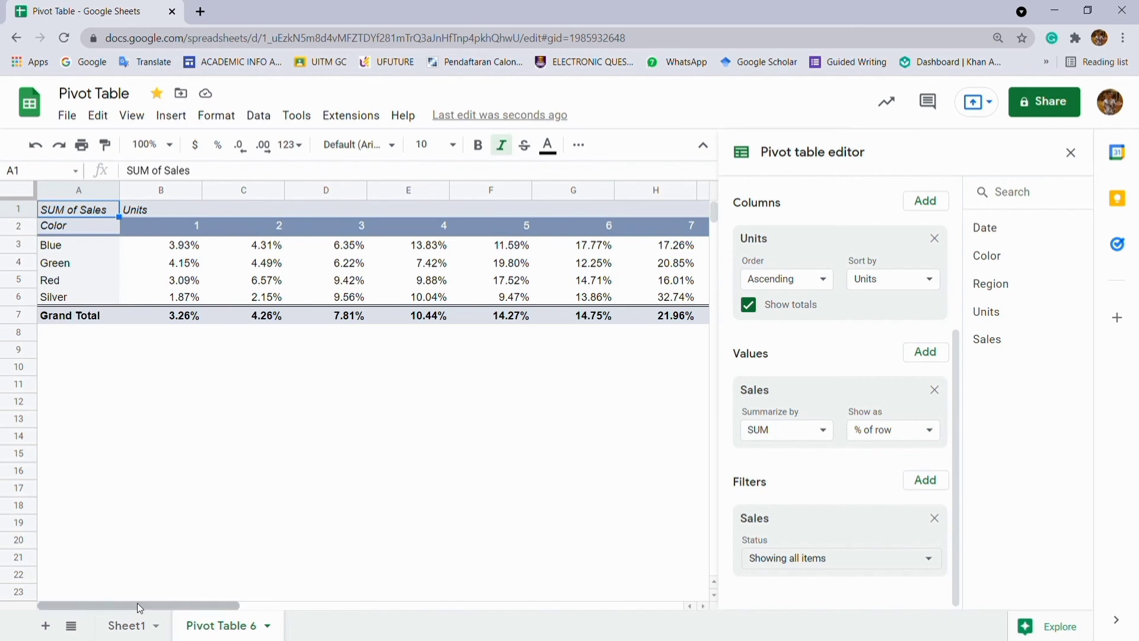
- Look through the Sales filter's list of values and clear the whole selection
{"action": "left_click", "coordinate": [928, 562]}
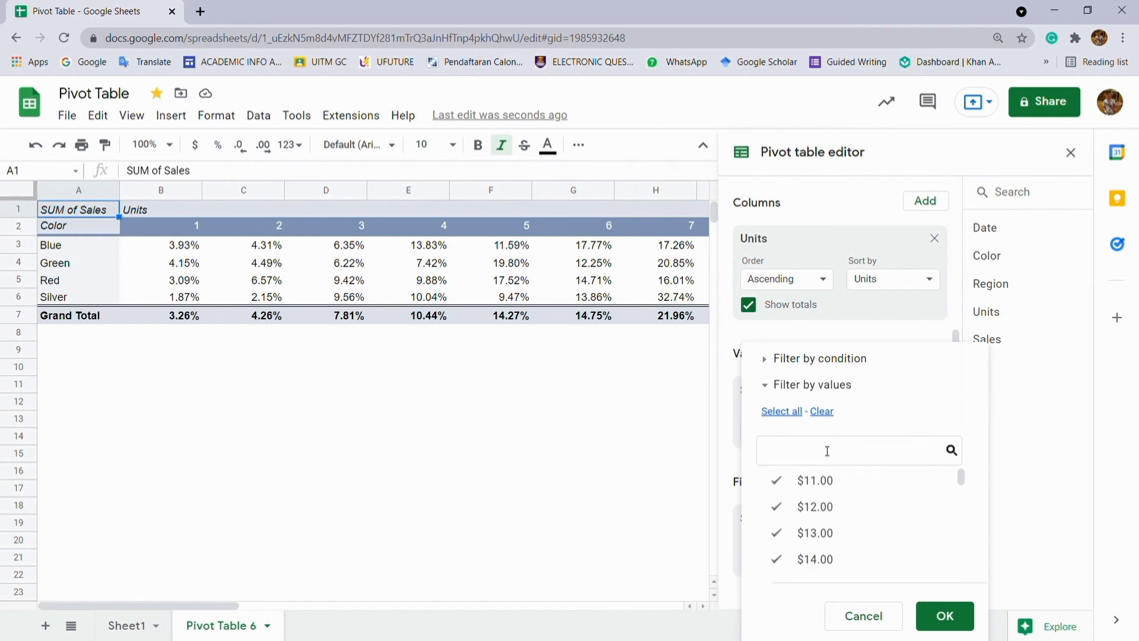
{"action": "scroll", "coordinate": [961, 484], "scroll_direction": "down", "scroll_amount": 10}
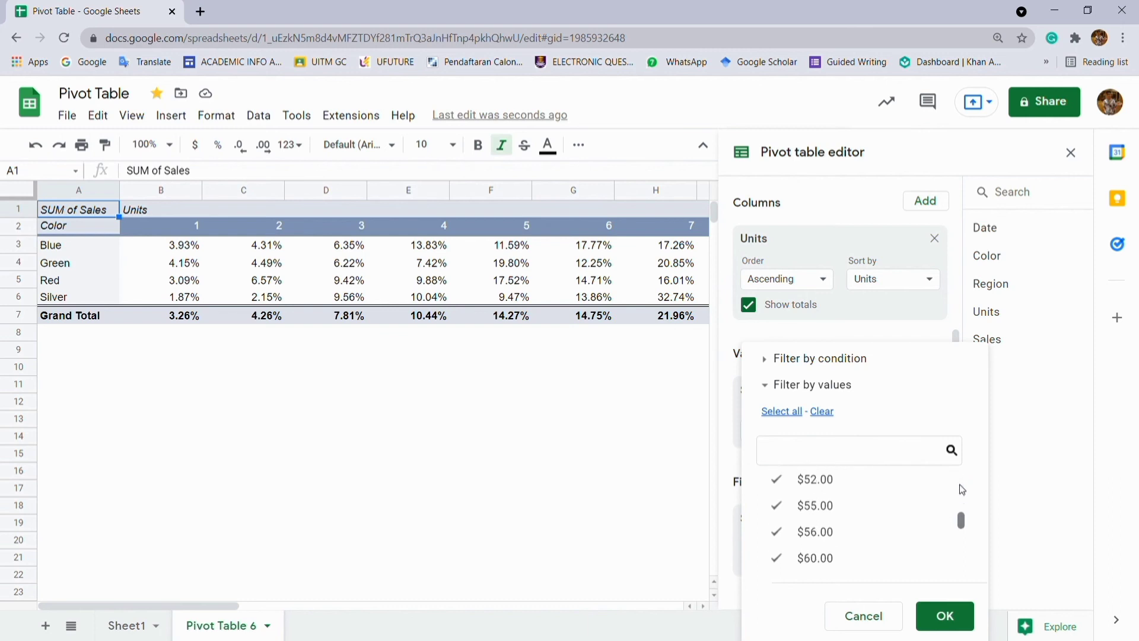
{"action": "scroll", "coordinate": [961, 488], "scroll_direction": "up", "scroll_amount": 10}
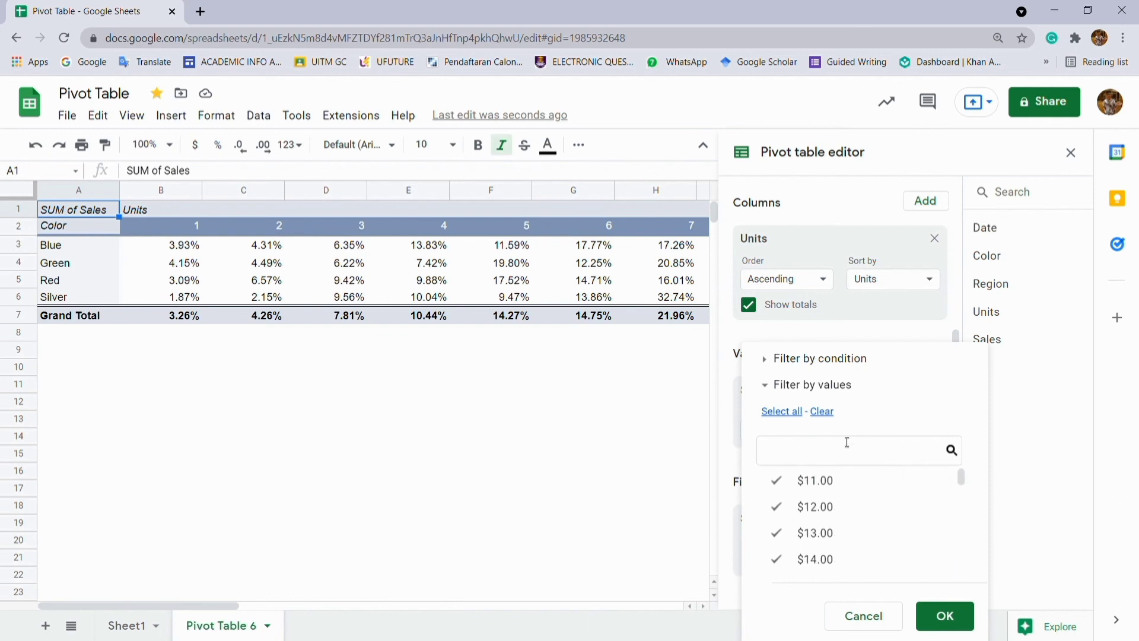
{"action": "left_click", "coordinate": [833, 420]}
- Select the Sales filter values $11.00, $12.00, $13.00, $14.00, $15.00, $22.00, $24.00, $26.00, $28.00 and $30.00
{"action": "left_click", "coordinate": [779, 482]}
{"action": "left_click", "coordinate": [779, 507]}
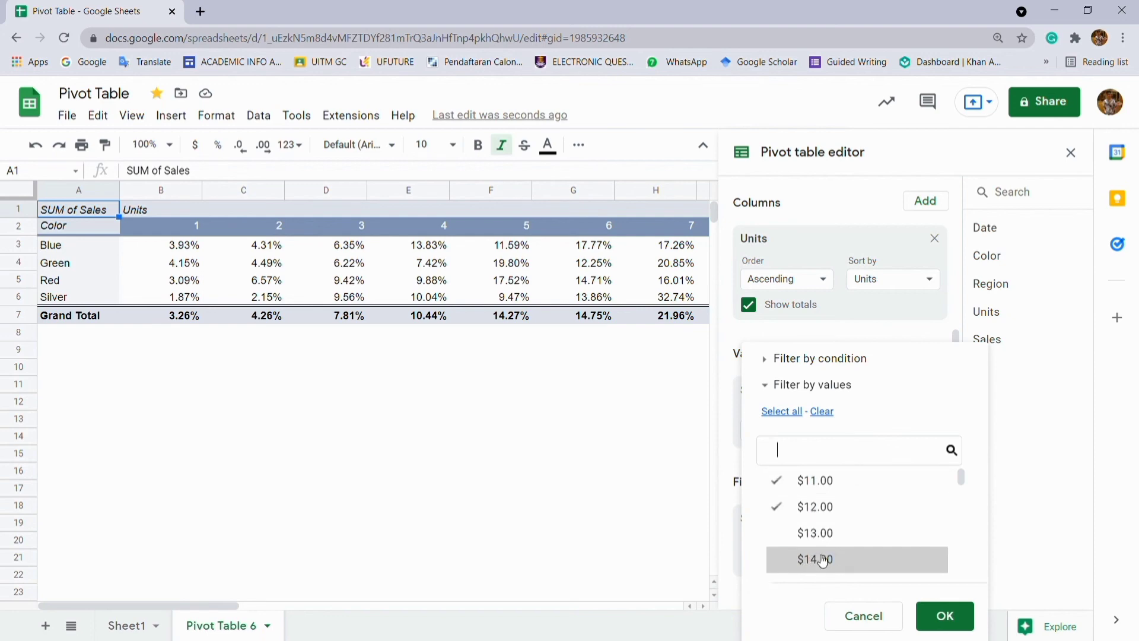
{"action": "left_click", "coordinate": [779, 533]}
{"action": "scroll", "coordinate": [810, 541], "scroll_direction": "down", "scroll_amount": 1}
{"action": "left_click", "coordinate": [806, 485]}
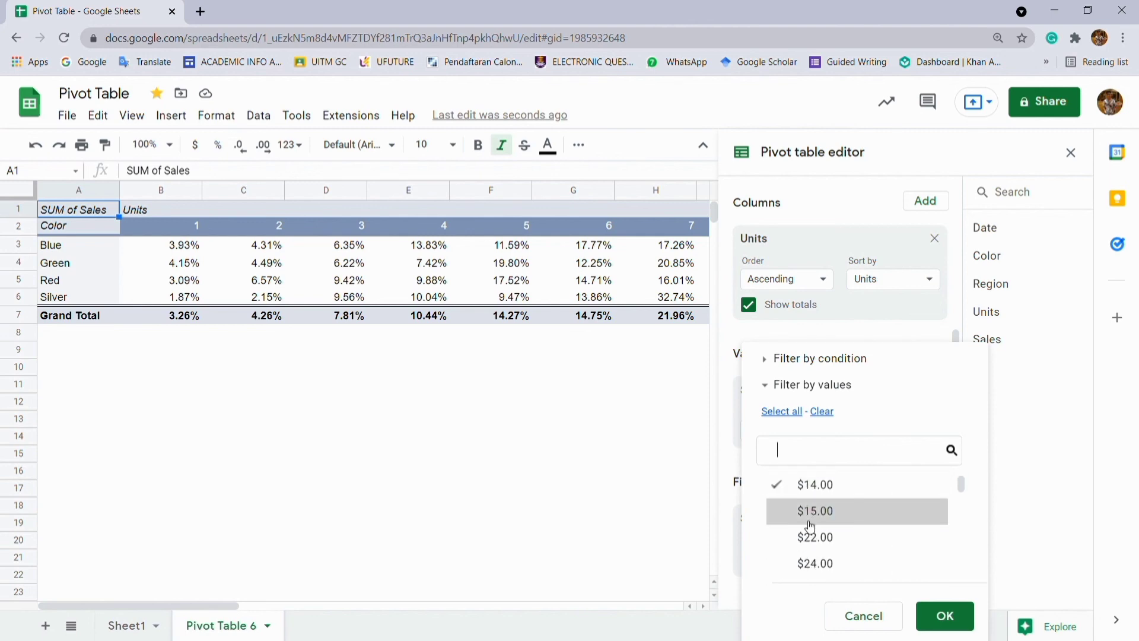
{"action": "left_click", "coordinate": [810, 510]}
{"action": "left_click", "coordinate": [810, 536]}
{"action": "left_click", "coordinate": [812, 560]}
{"action": "scroll", "coordinate": [817, 534], "scroll_direction": "down", "scroll_amount": 1}
{"action": "scroll", "coordinate": [816, 534], "scroll_direction": "down", "scroll_amount": 1}
{"action": "left_click", "coordinate": [816, 516]}
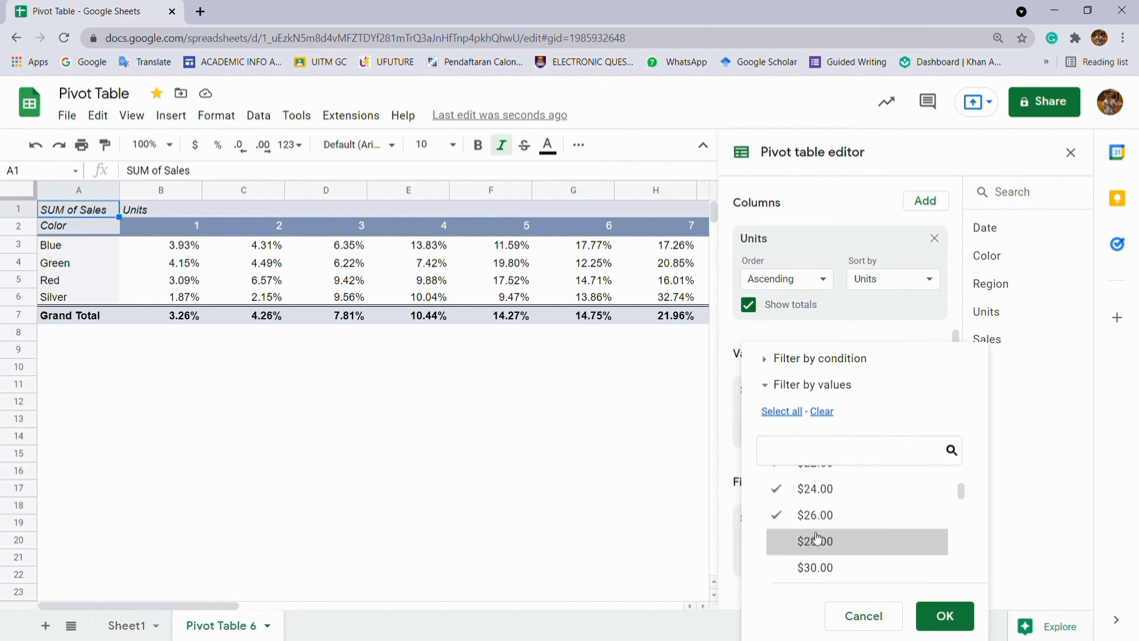
{"action": "left_click", "coordinate": [816, 554]}
- Check the selected sales values from $11.00 to $30.00 and apply the filter to the pivot table
{"action": "scroll", "coordinate": [810, 540], "scroll_direction": "up", "scroll_amount": 2}
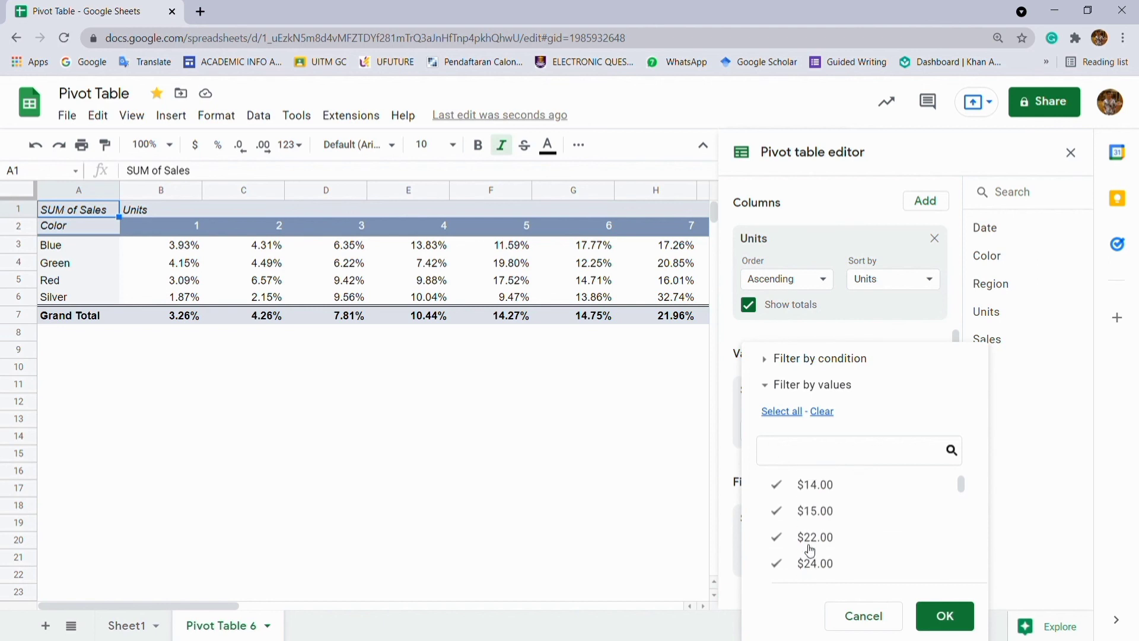
{"action": "scroll", "coordinate": [810, 540], "scroll_direction": "down", "scroll_amount": 2}
{"action": "scroll", "coordinate": [811, 549], "scroll_direction": "up", "scroll_amount": 3}
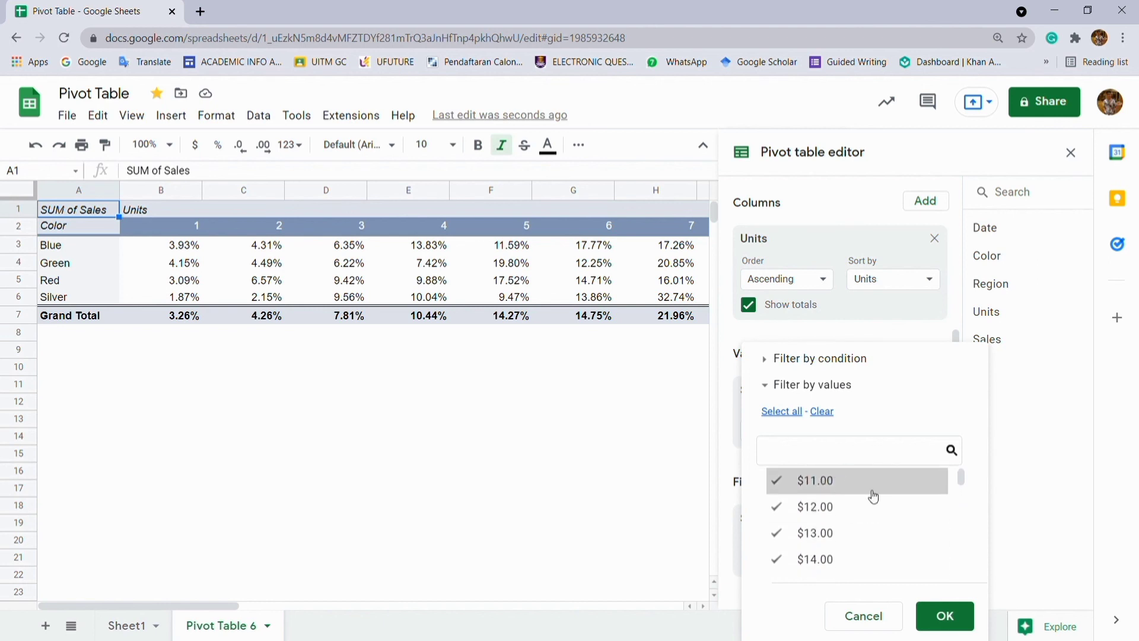
{"action": "scroll", "coordinate": [874, 497], "scroll_direction": "down", "scroll_amount": 2}
{"action": "scroll", "coordinate": [874, 497], "scroll_direction": "up", "scroll_amount": 2}
{"action": "scroll", "coordinate": [874, 497], "scroll_direction": "down", "scroll_amount": 5}
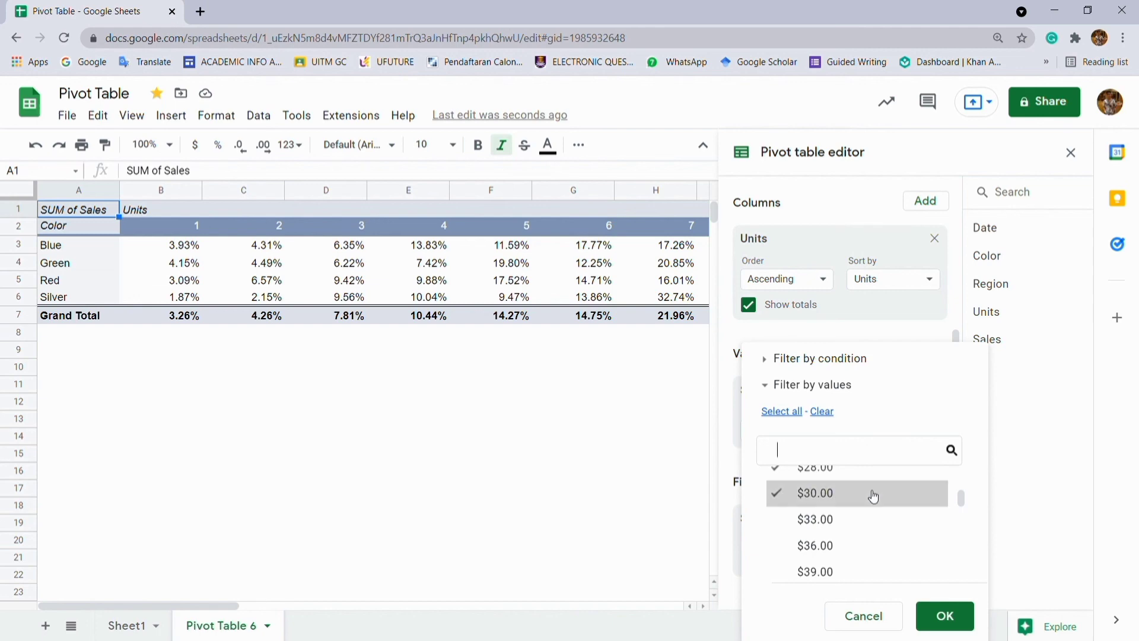
{"action": "left_click", "coordinate": [958, 619]}
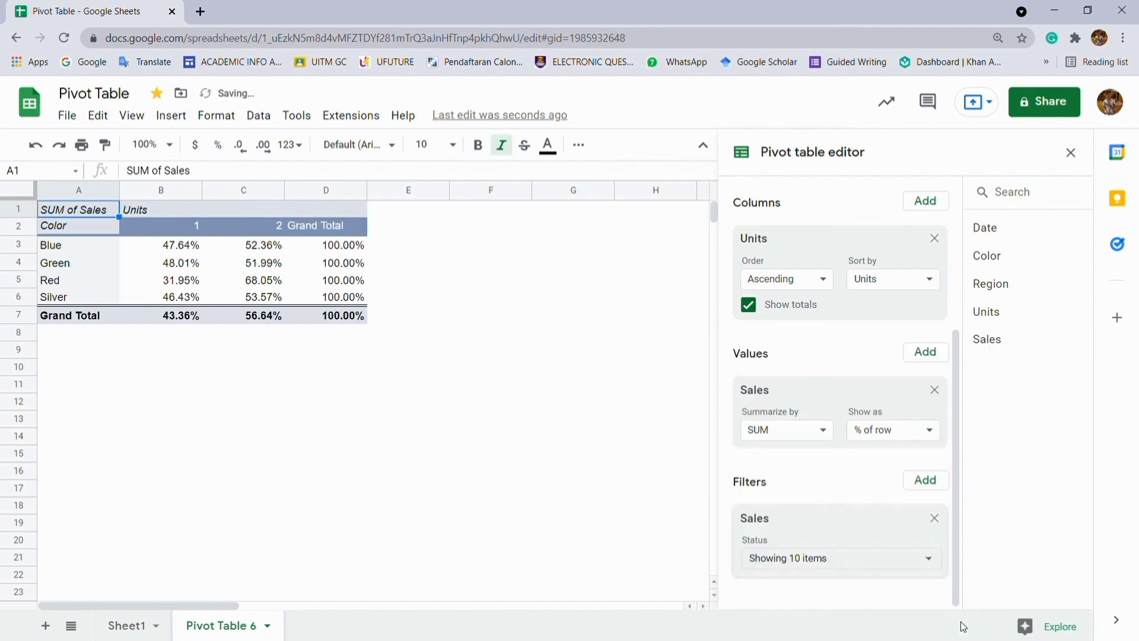